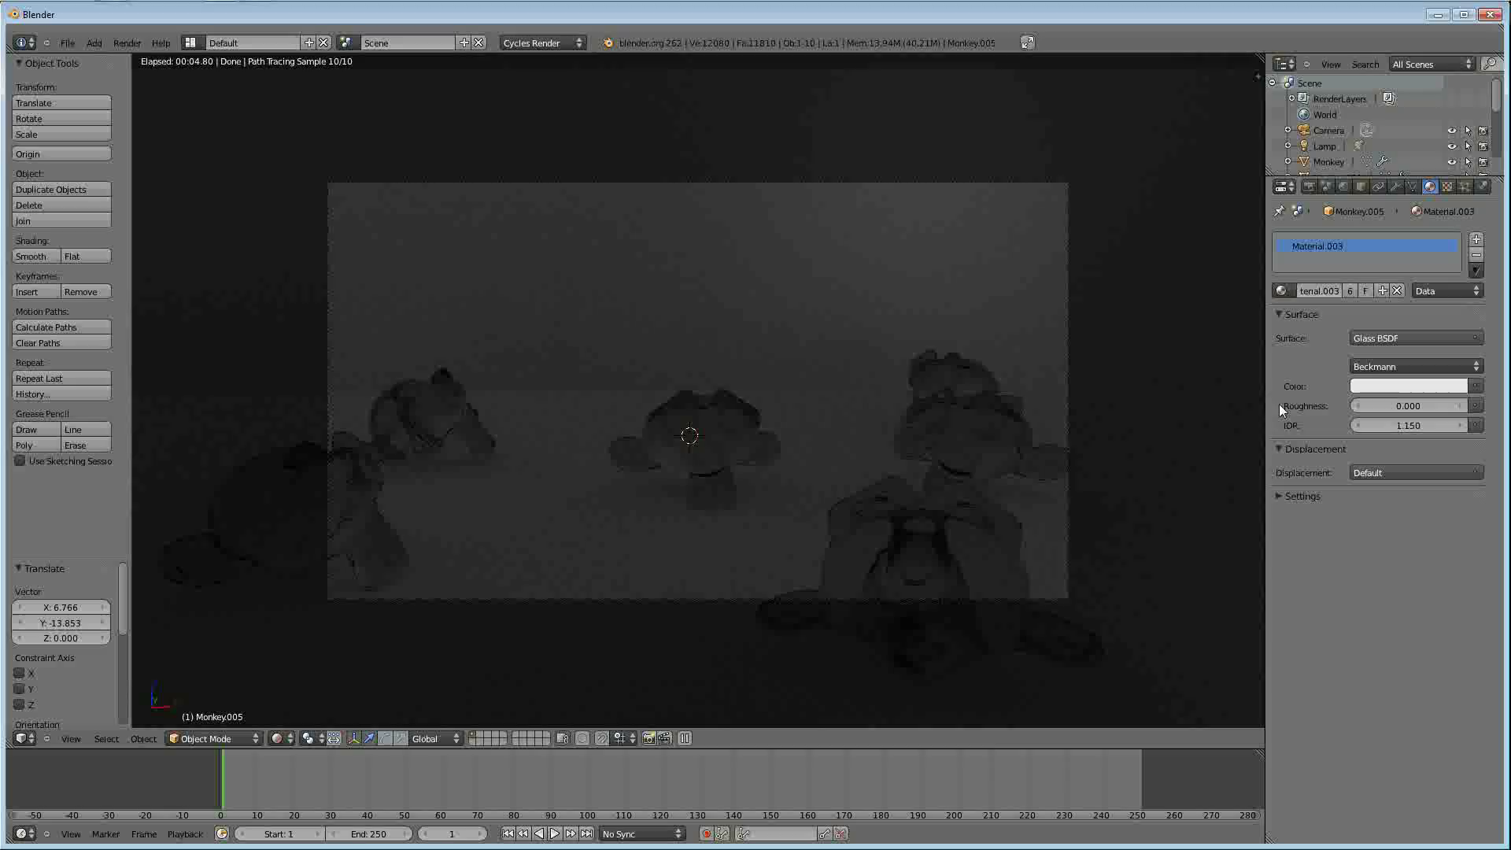
# Try the GGX distribution on the monkeys' Glass BSDF material and compare it with Beckmann
pyautogui.click(1395, 364)
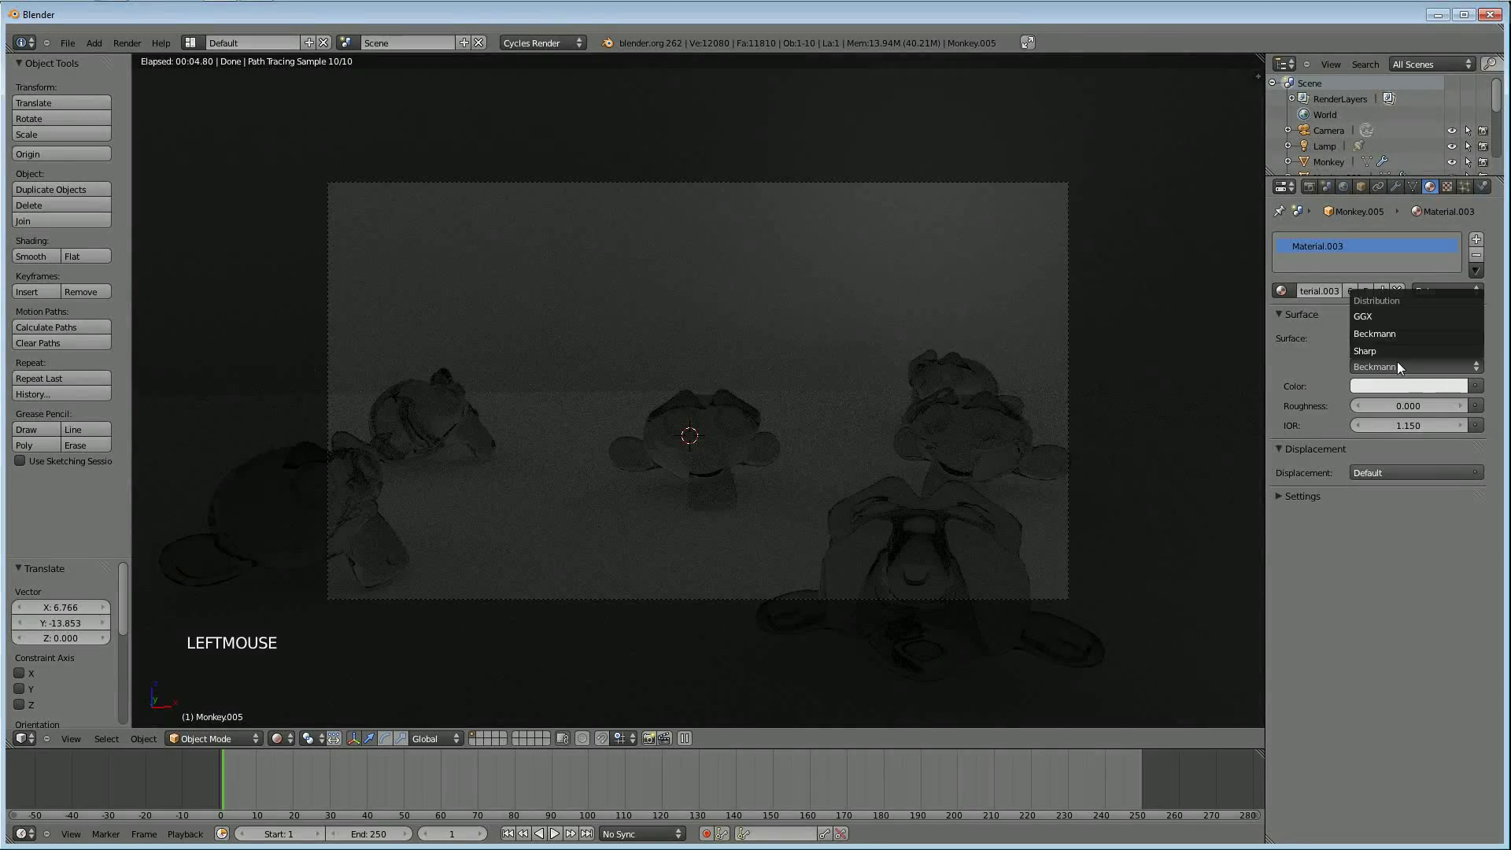
pyautogui.click(1372, 315)
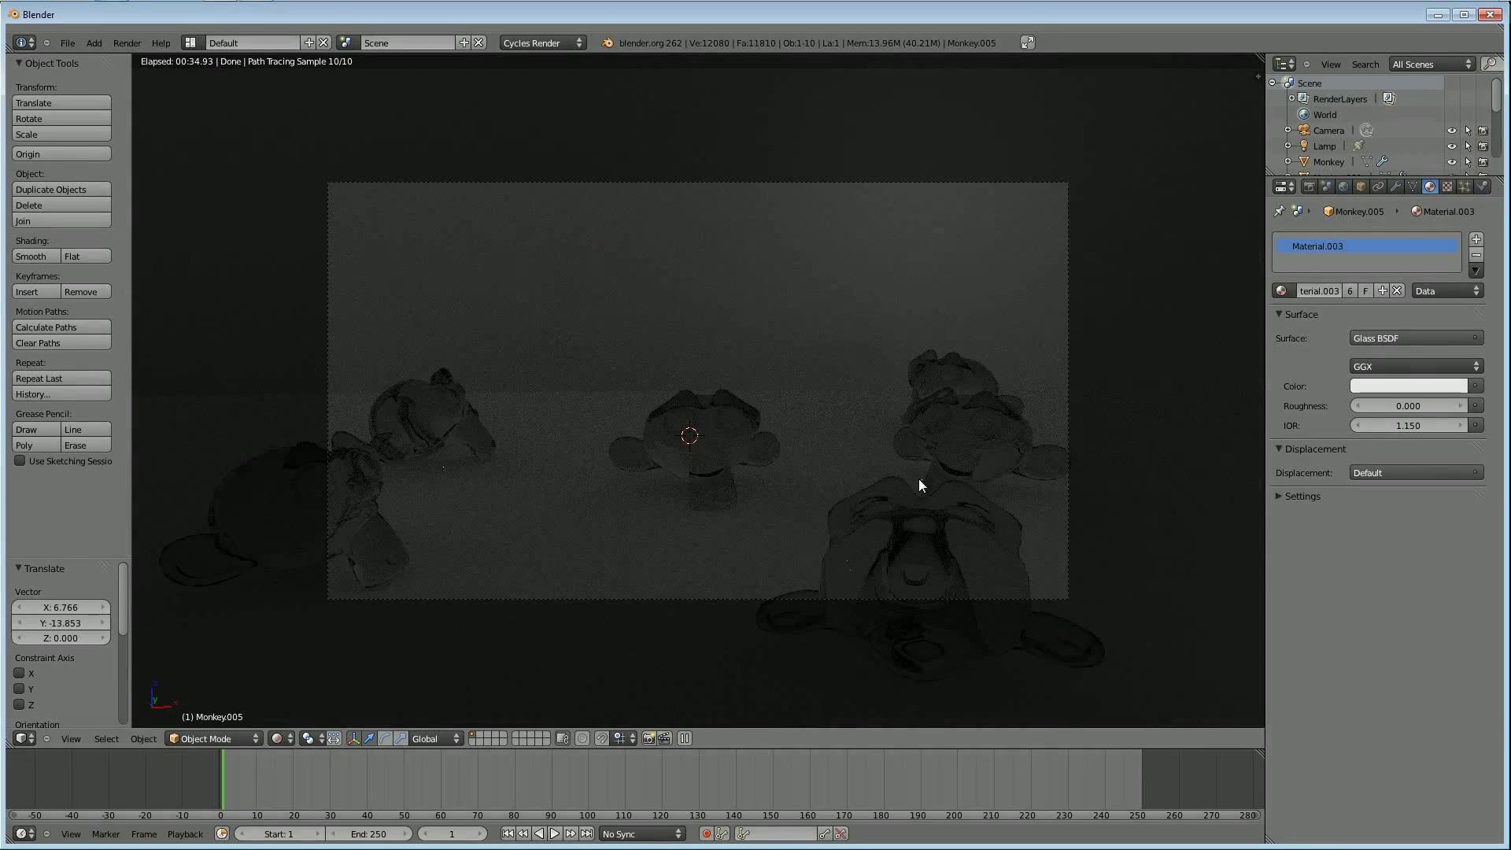
pyautogui.click(1379, 366)
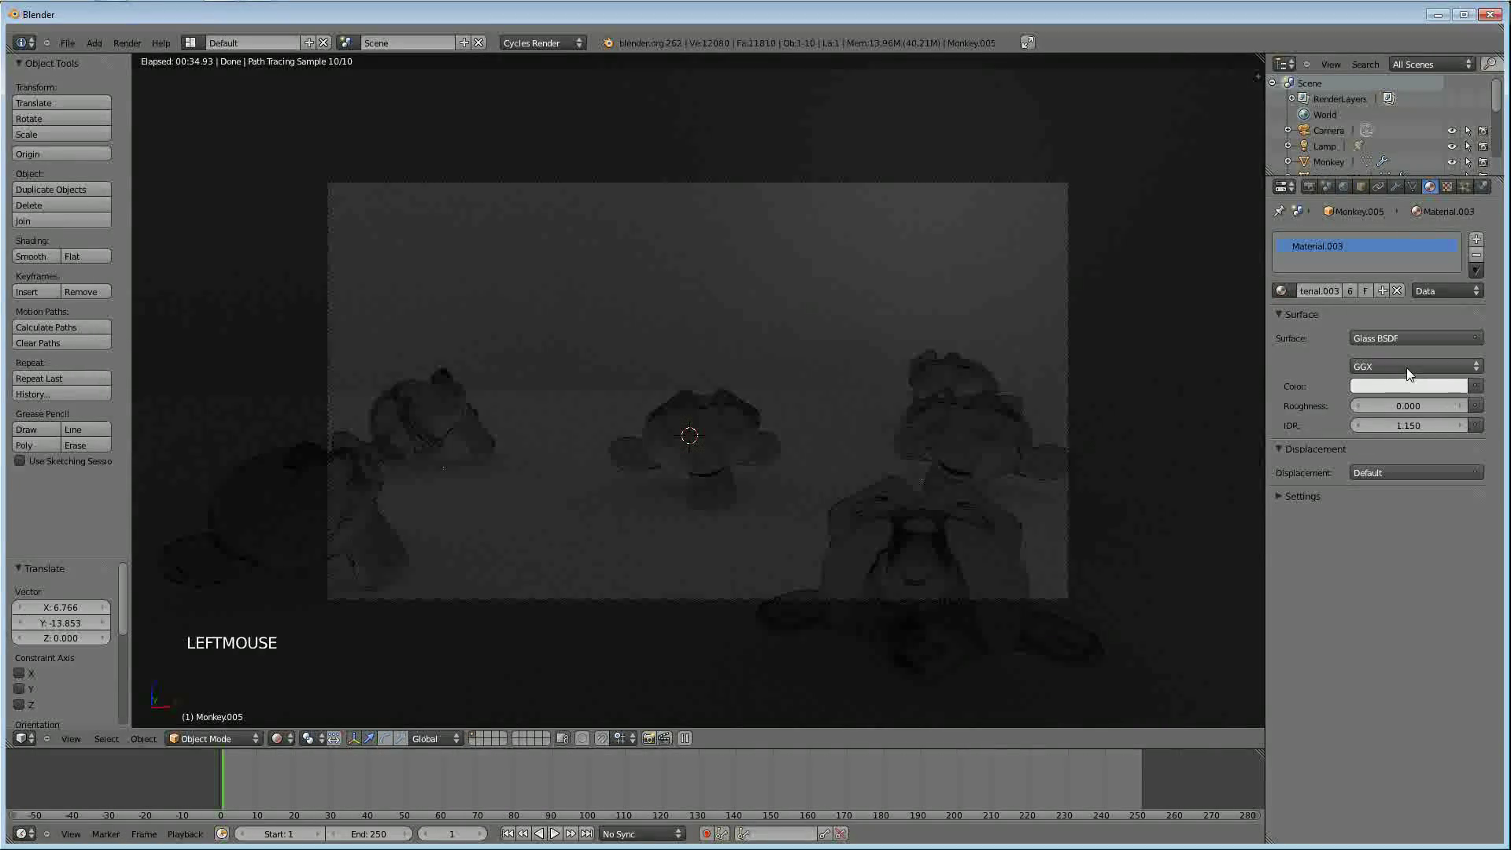
pyautogui.click(1405, 367)
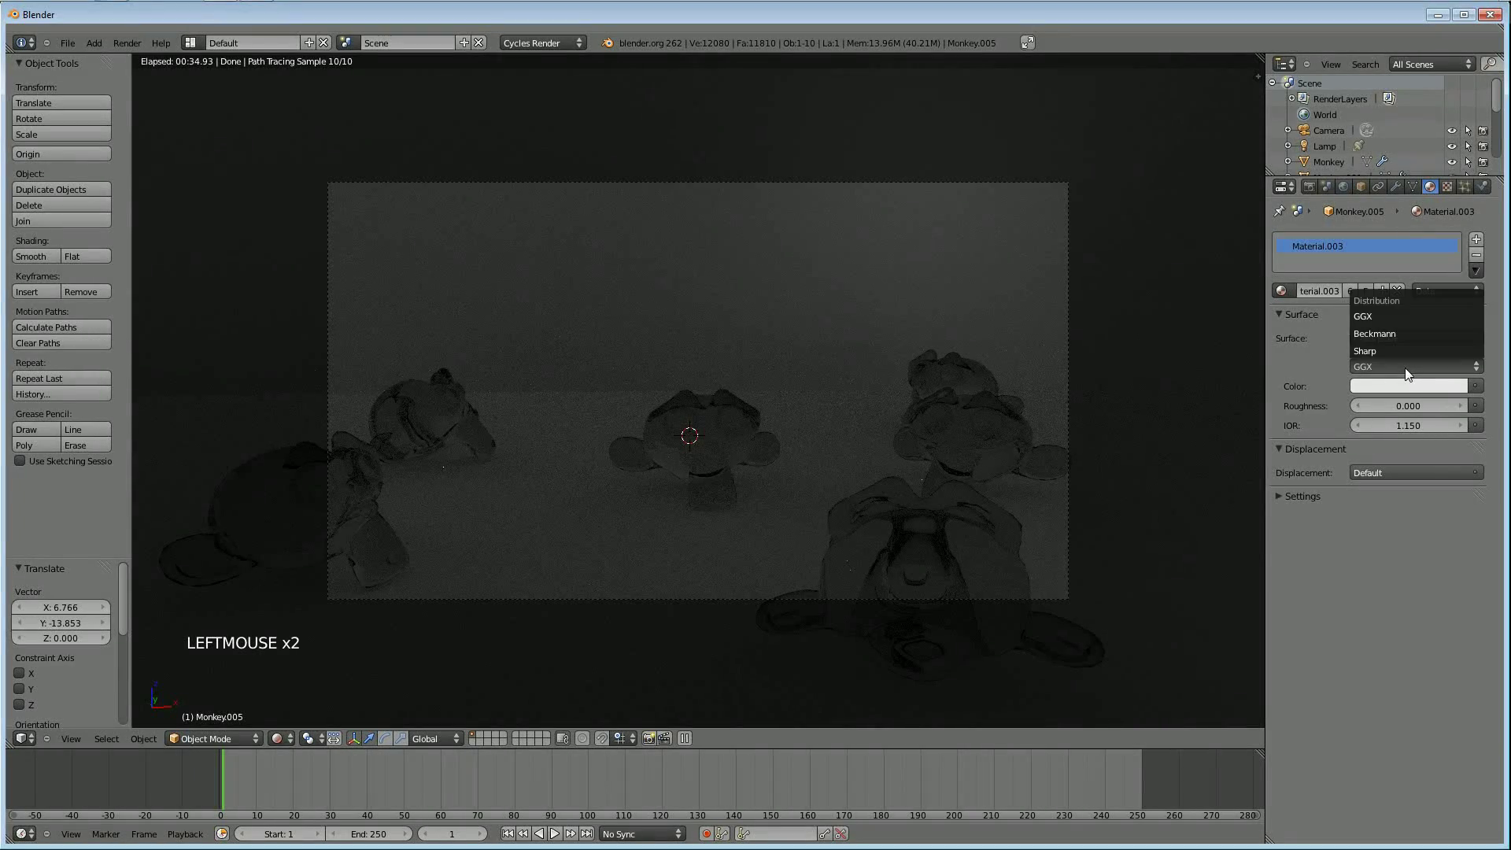
pyautogui.click(1379, 333)
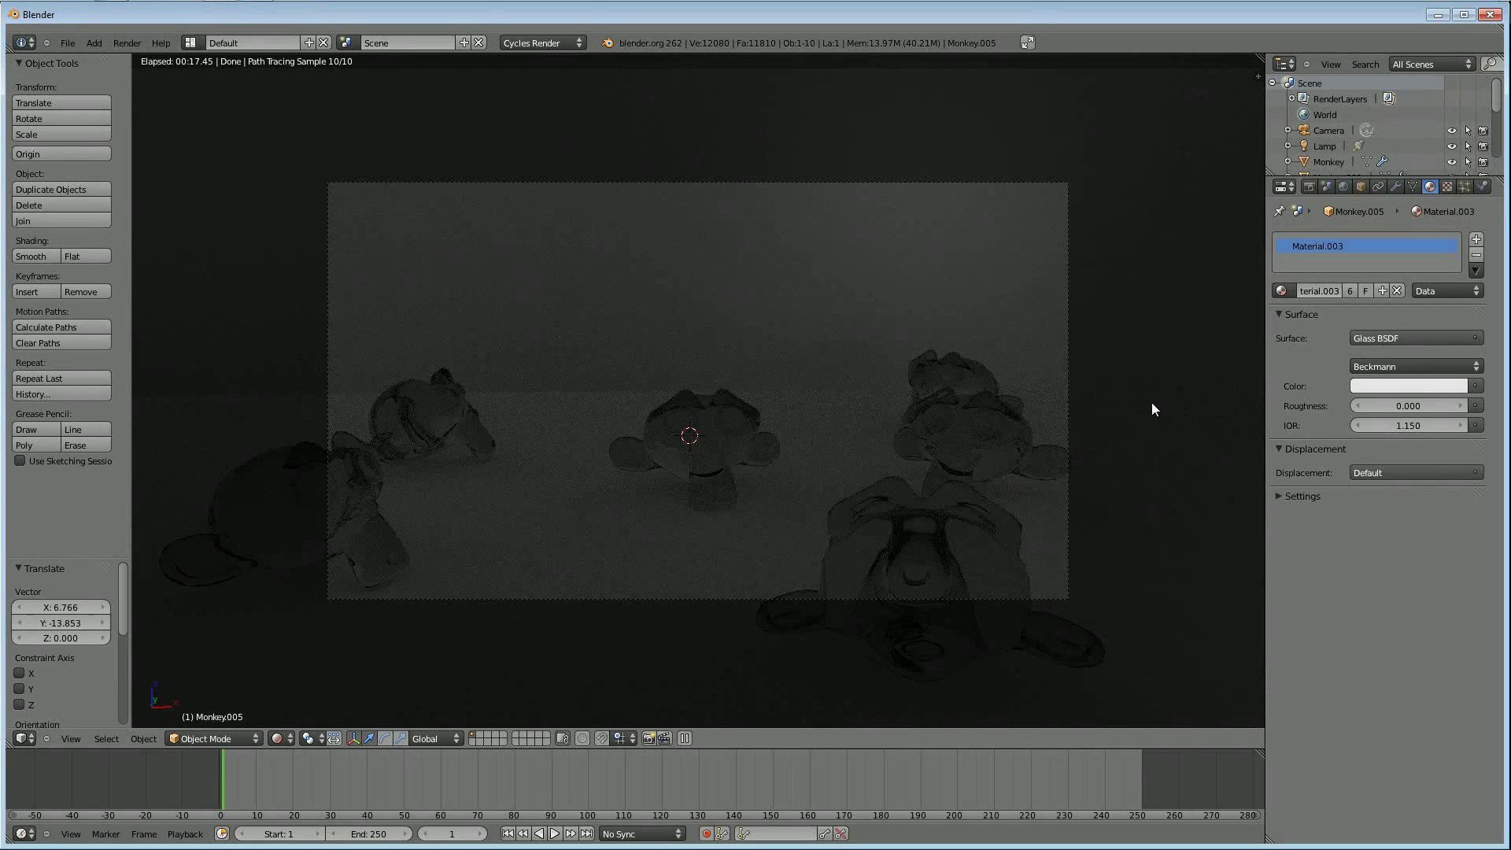
# Set the distribution of the monkeys' Glass BSDF material to Sharp, switching back to Beckmann once for comparison
pyautogui.click(1404, 364)
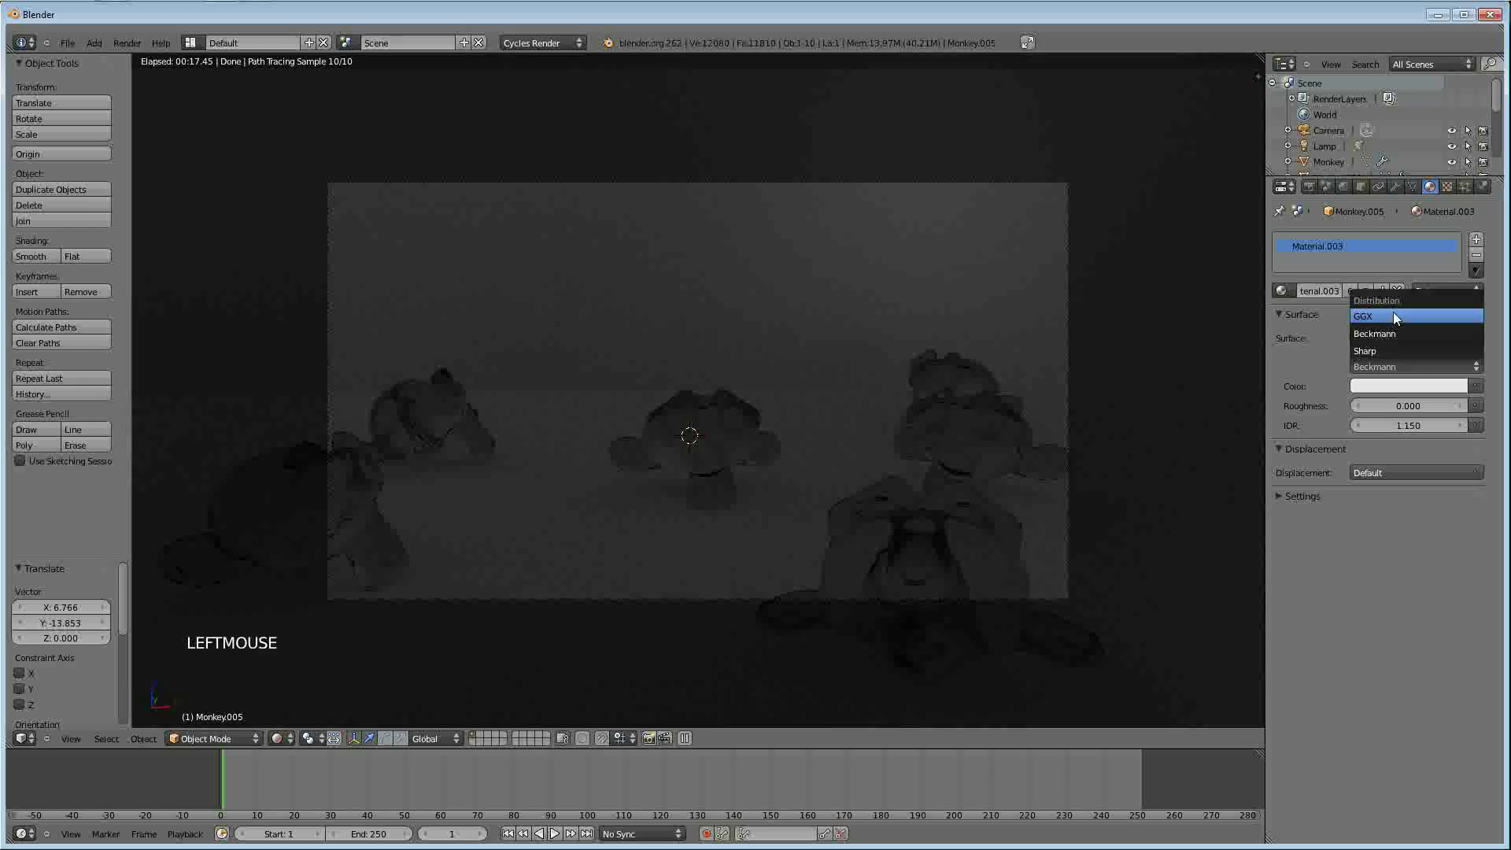
pyautogui.click(1376, 352)
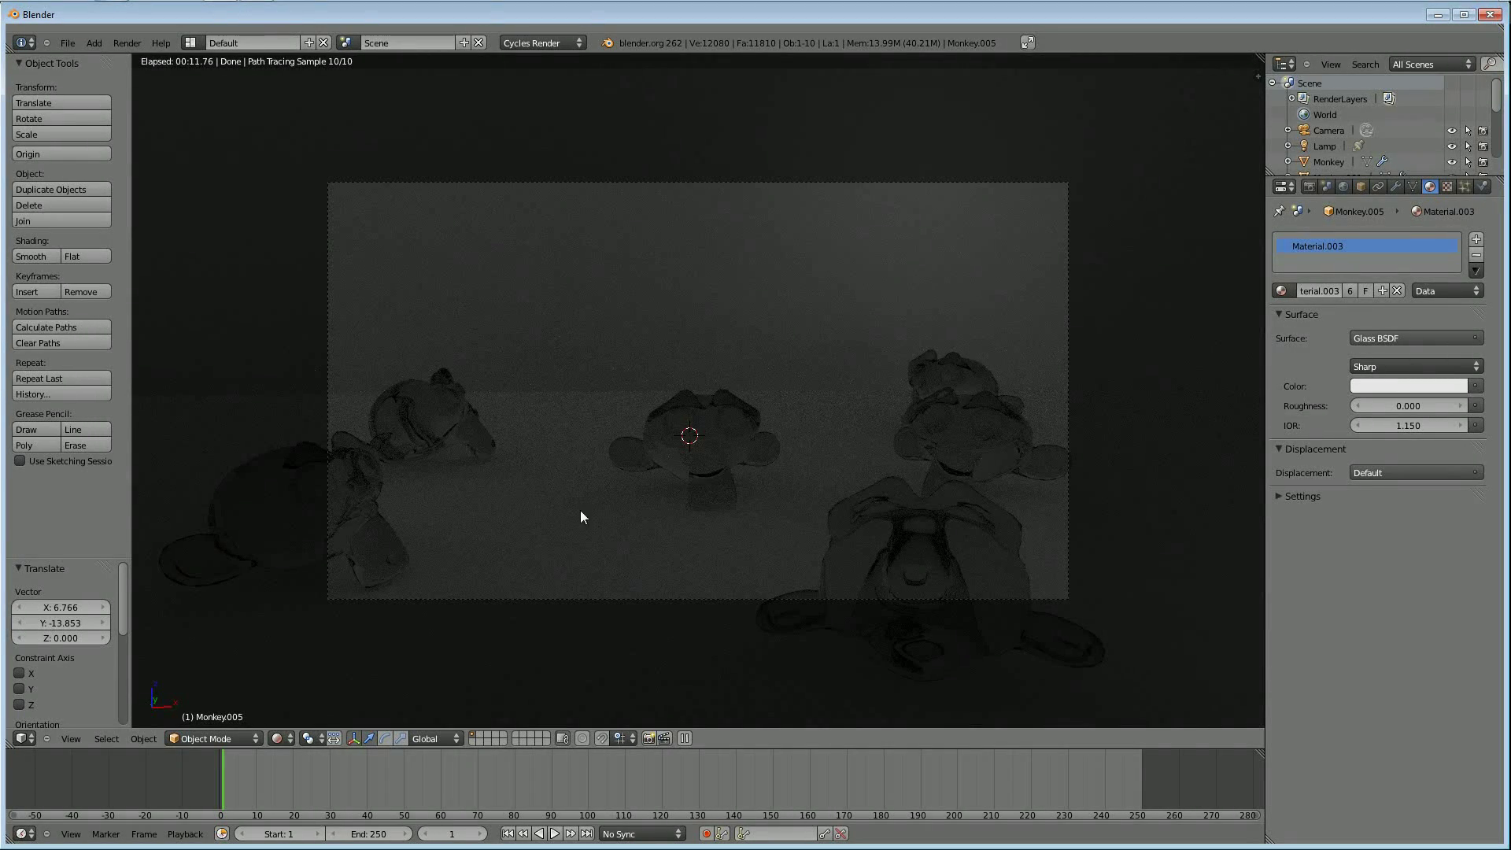
pyautogui.click(1381, 364)
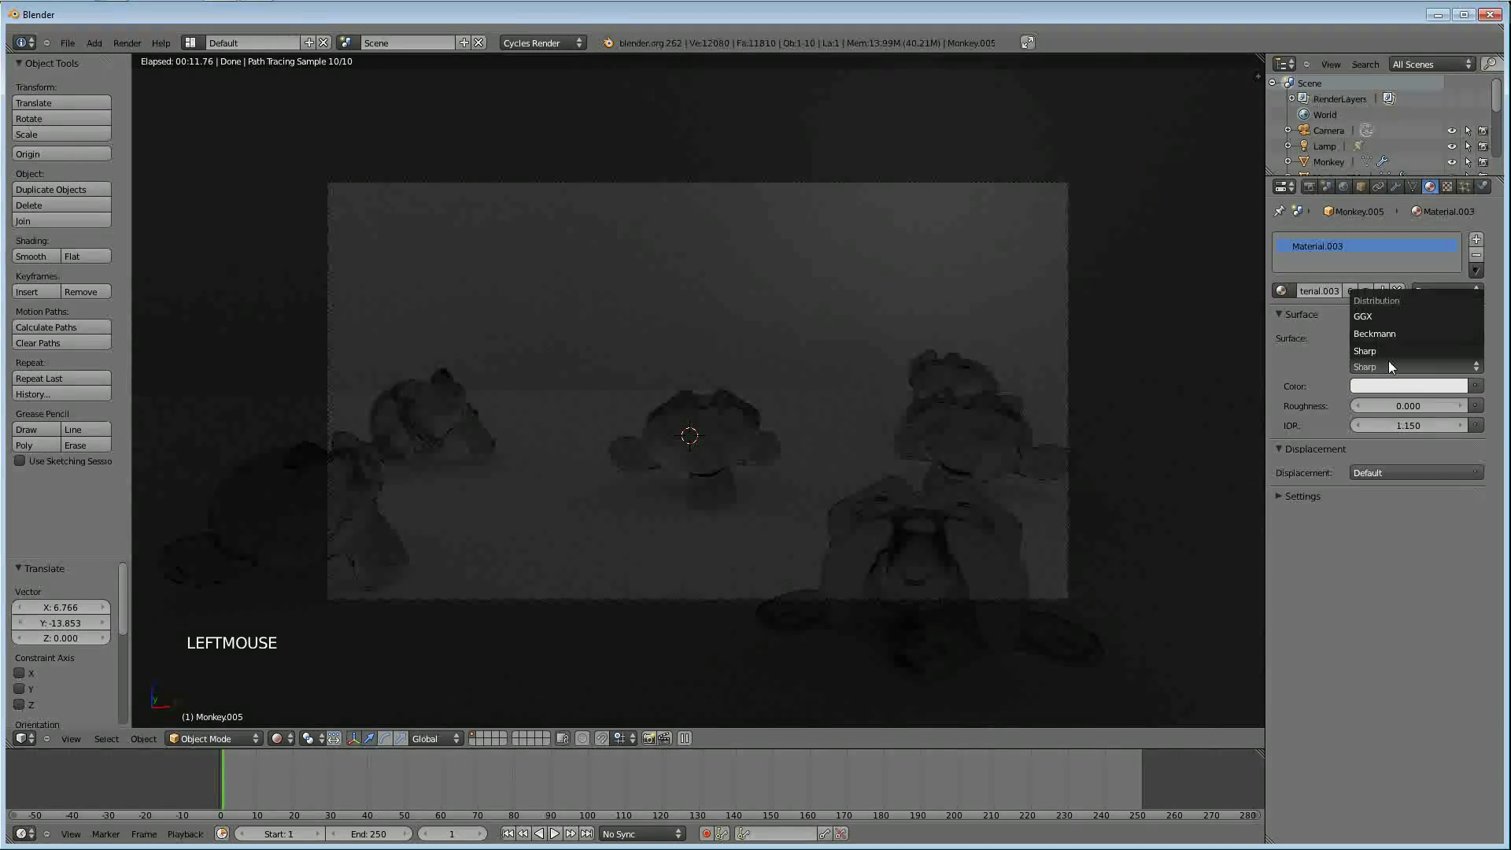
pyautogui.click(1385, 331)
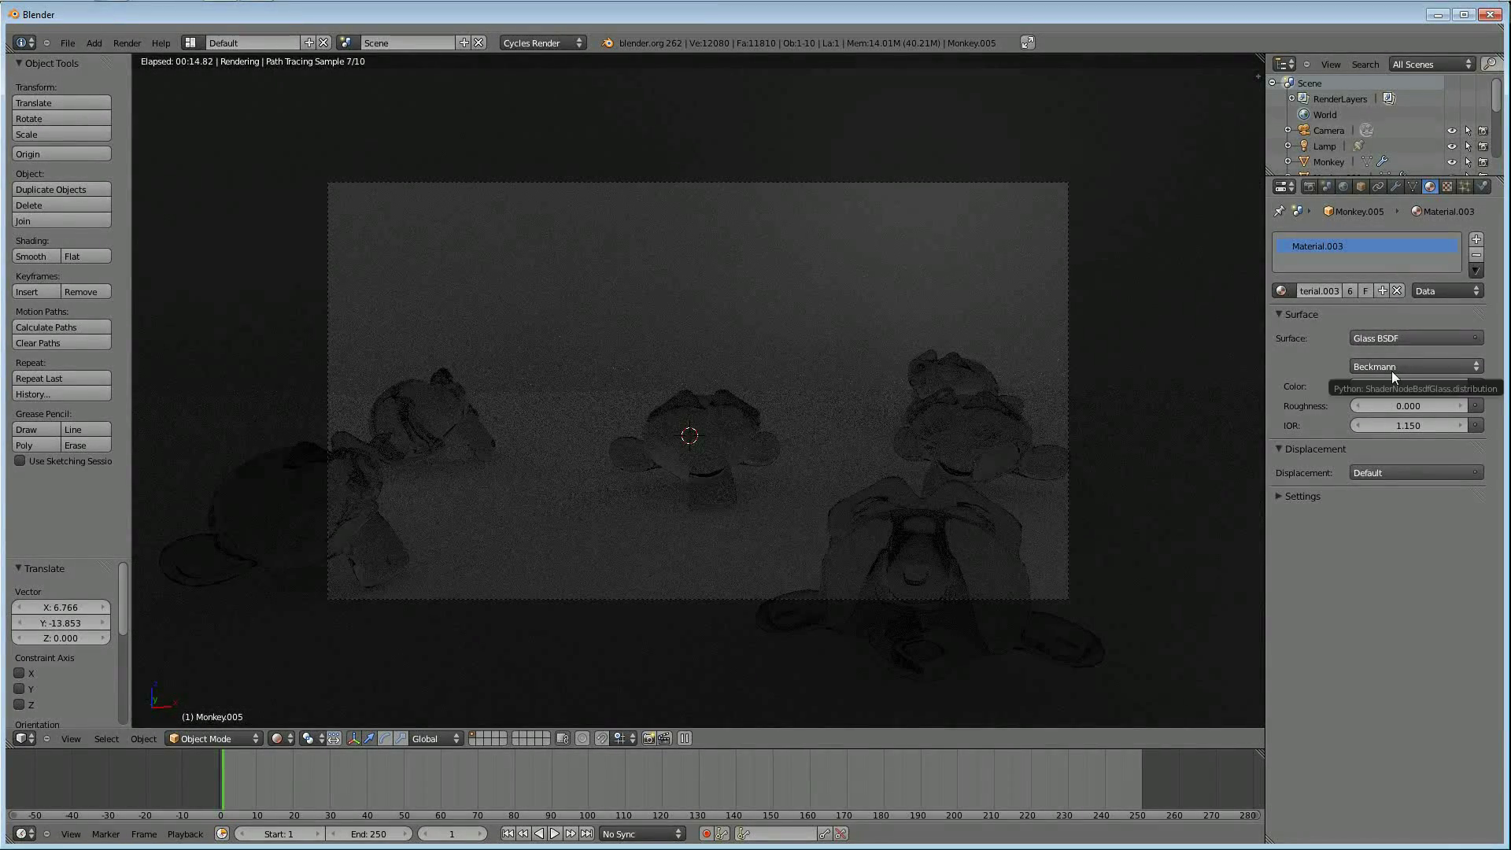
pyautogui.click(1387, 368)
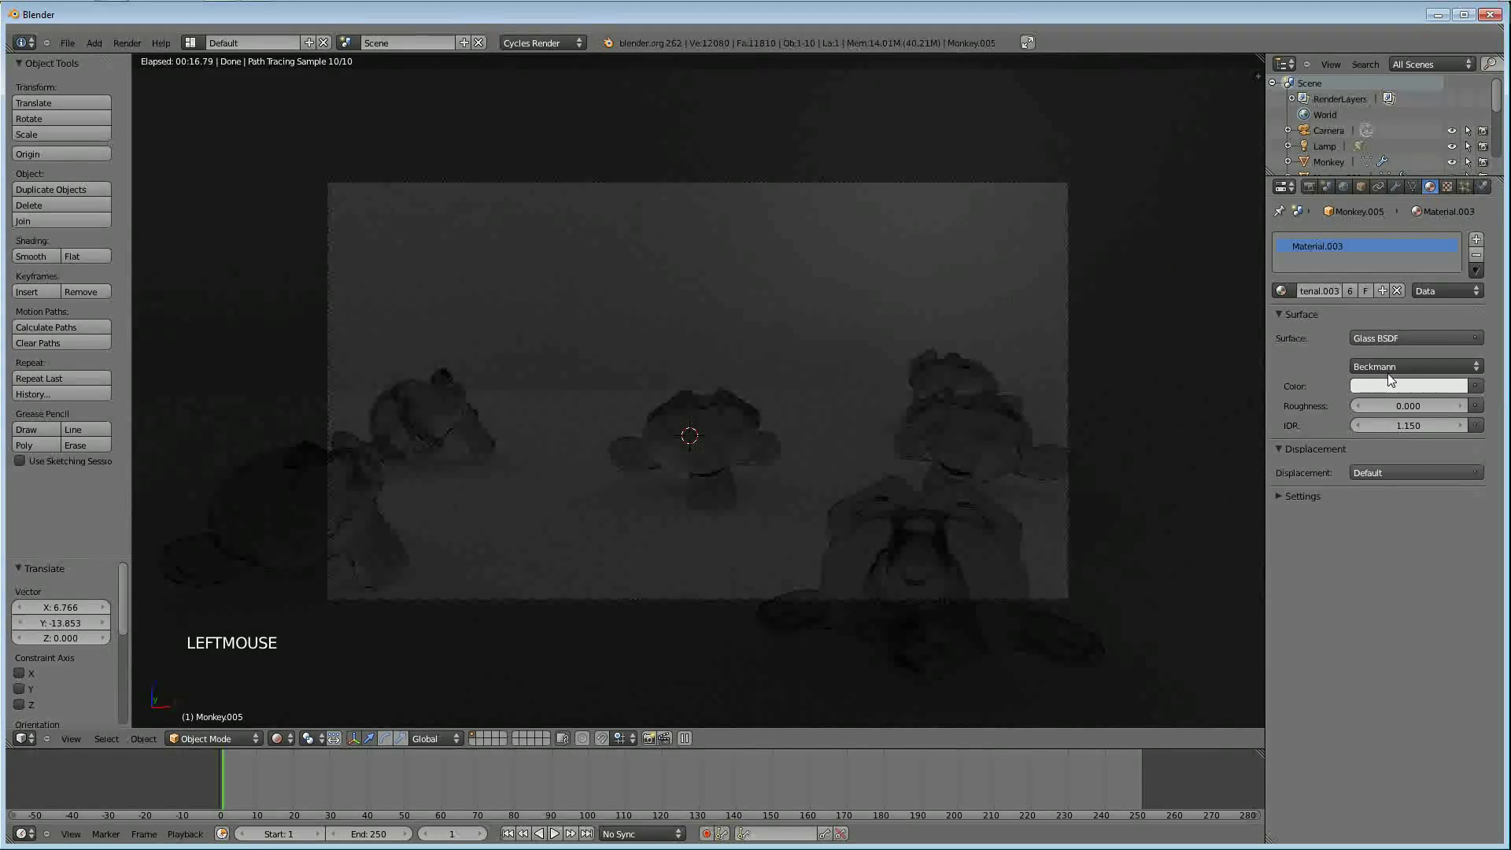
pyautogui.click(1389, 366)
pyautogui.click(1387, 349)
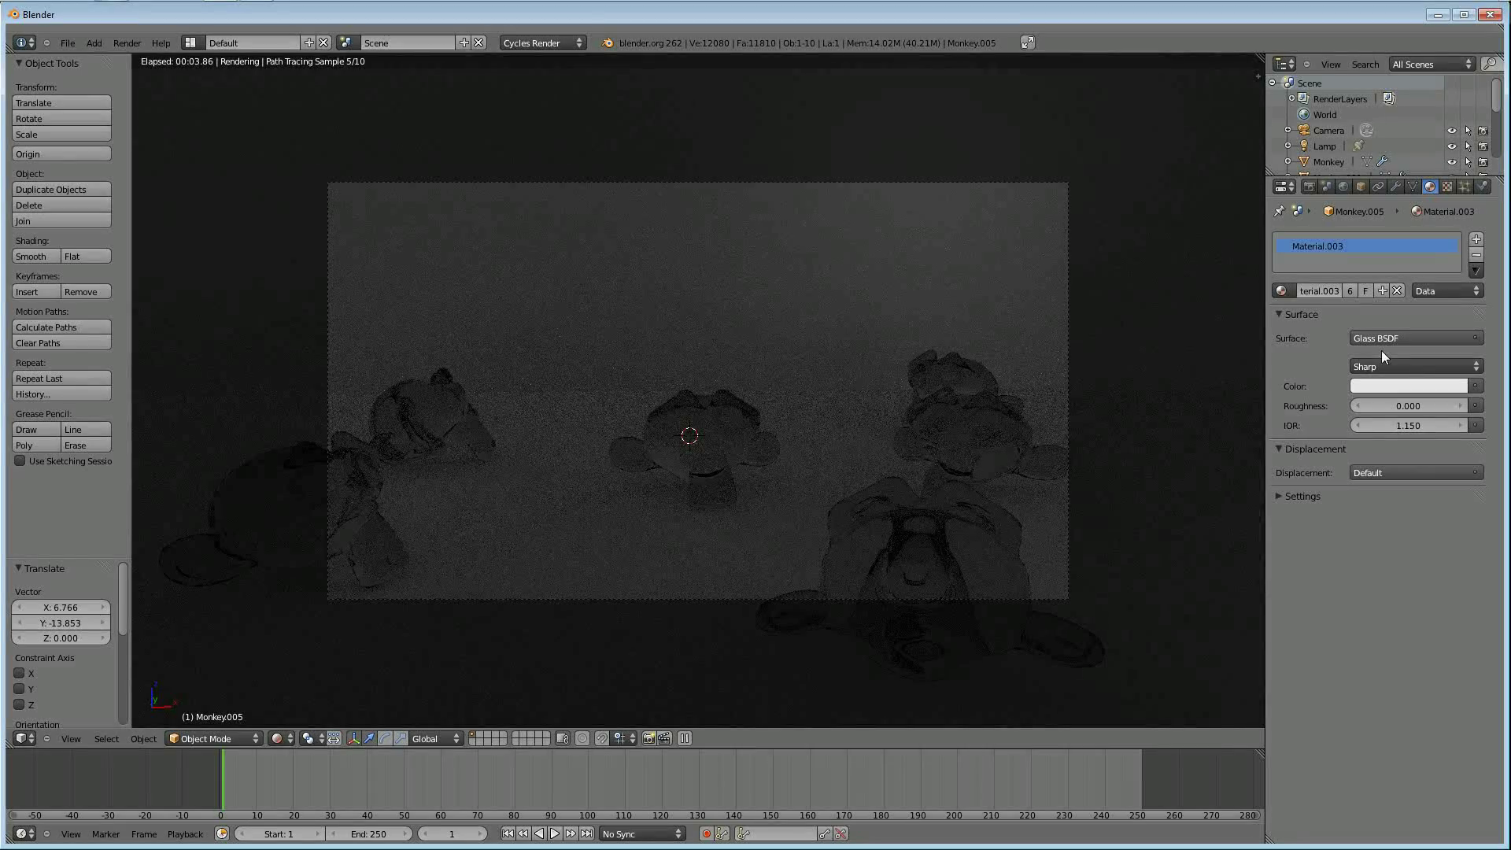
# Switch the viewport to solid shading and delete the scene's spot lamp
pyautogui.rightClick(789, 319)
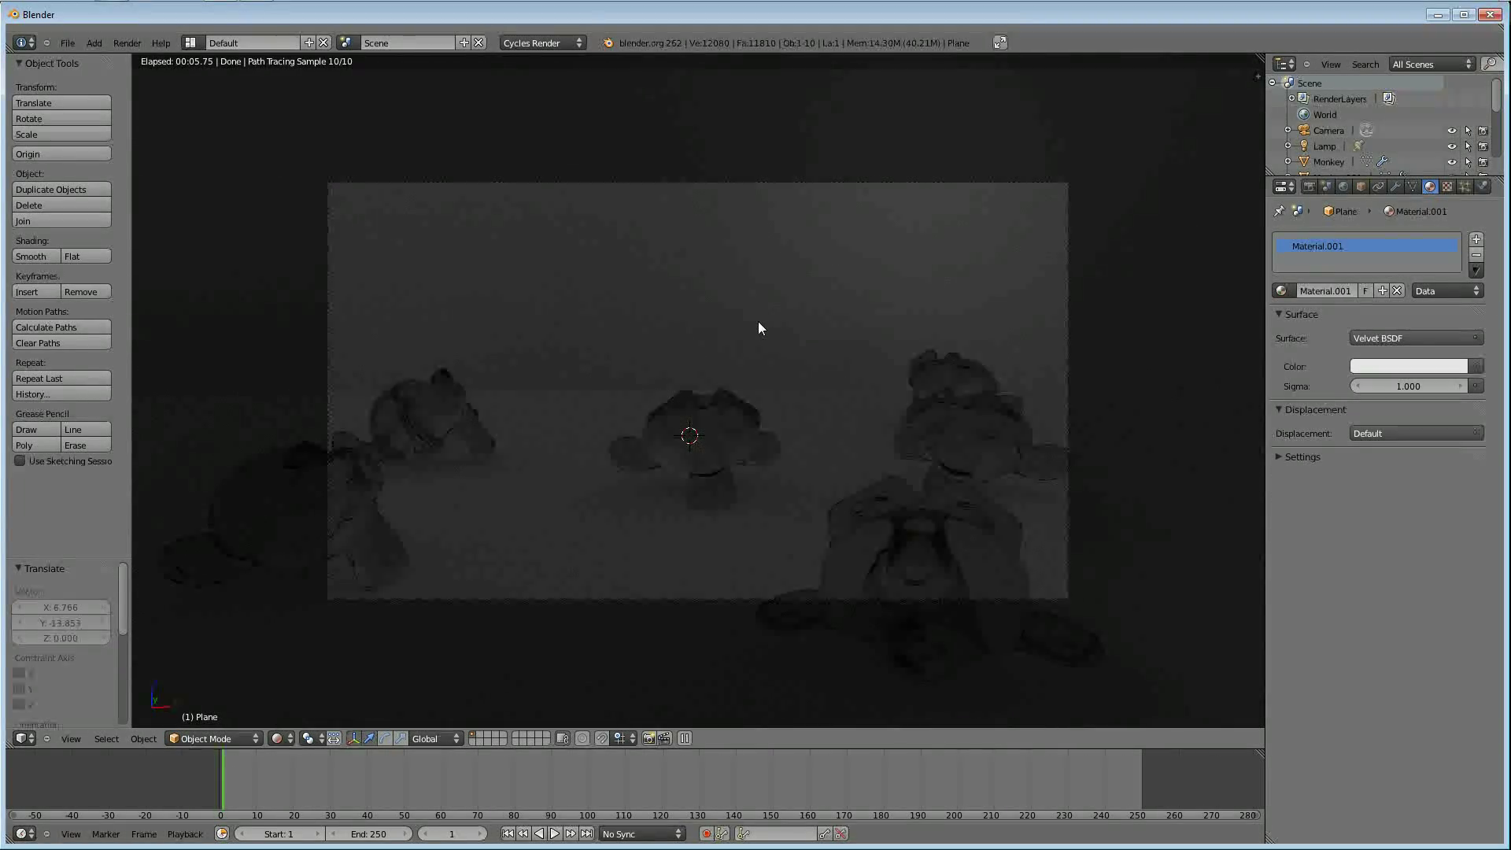
pyautogui.press('KP_7')
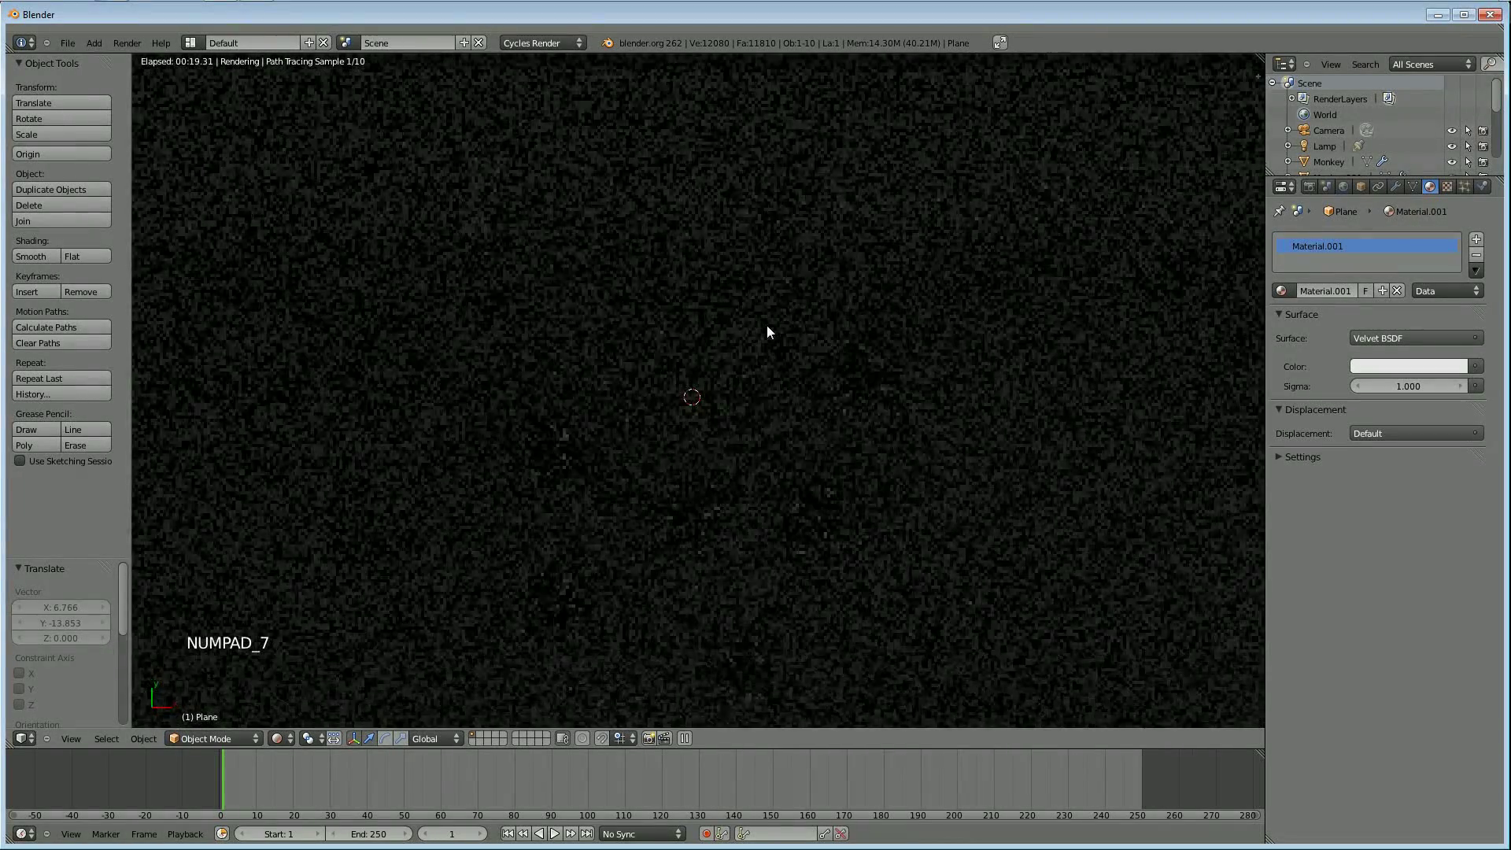
pyautogui.moveTo(762, 369)
pyautogui.mouseDown(button='middle')
pyautogui.moveTo(871, 297)
pyautogui.moveTo(866, 320)
pyautogui.moveTo(938, 360)
pyautogui.moveTo(1039, 262)
pyautogui.mouseUp(button='middle')
pyautogui.press('z')
pyautogui.press('z')
pyautogui.scroll(-2, 937, 361)
pyautogui.rightClick(1050, 252)
pyautogui.moveTo(1041, 386); pyautogui.dragTo(1000, 388, button='middle')
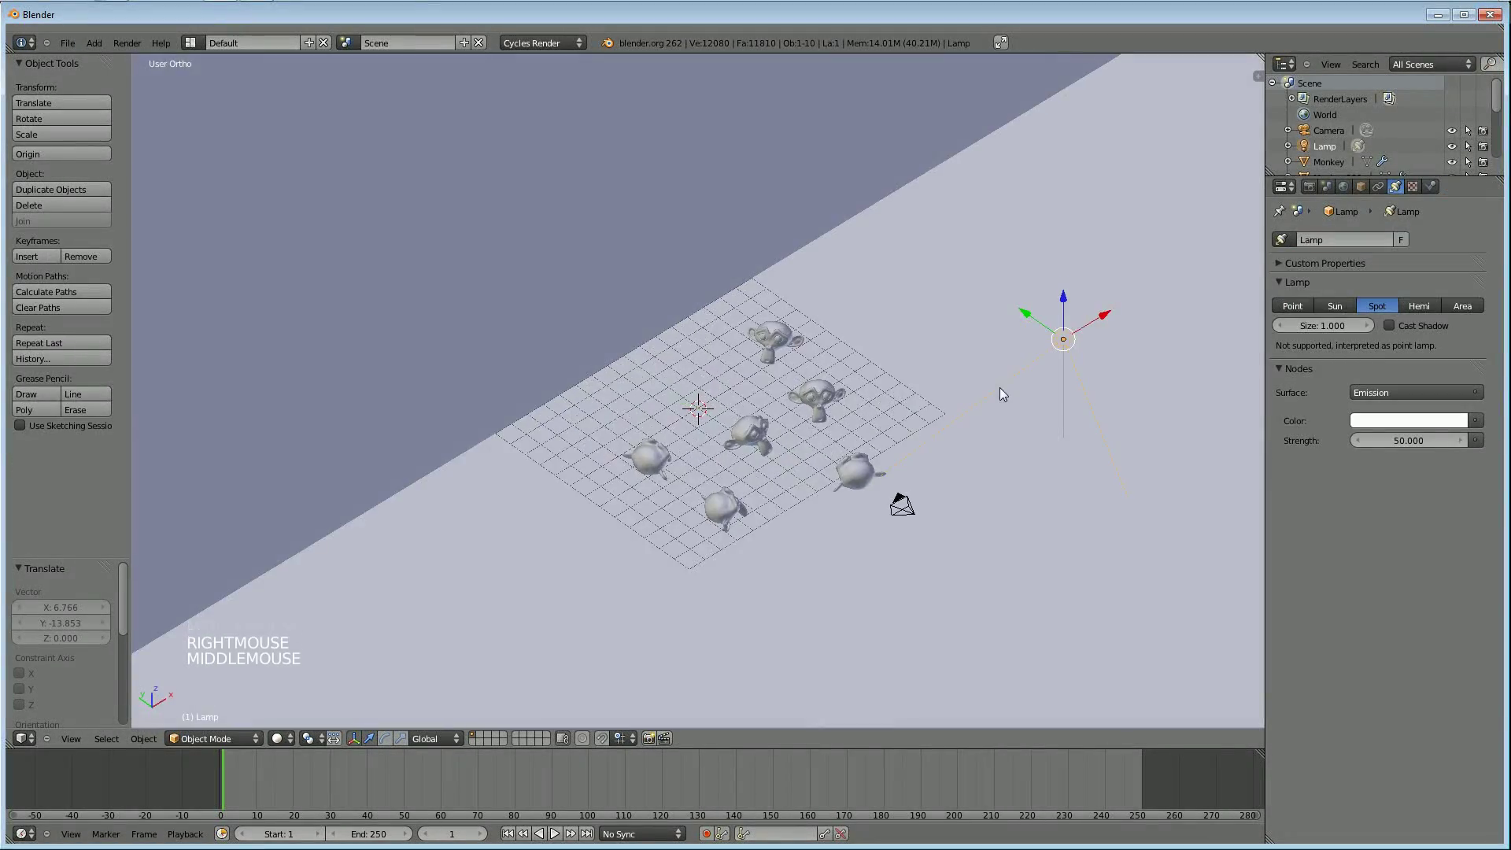
pyautogui.press('g')
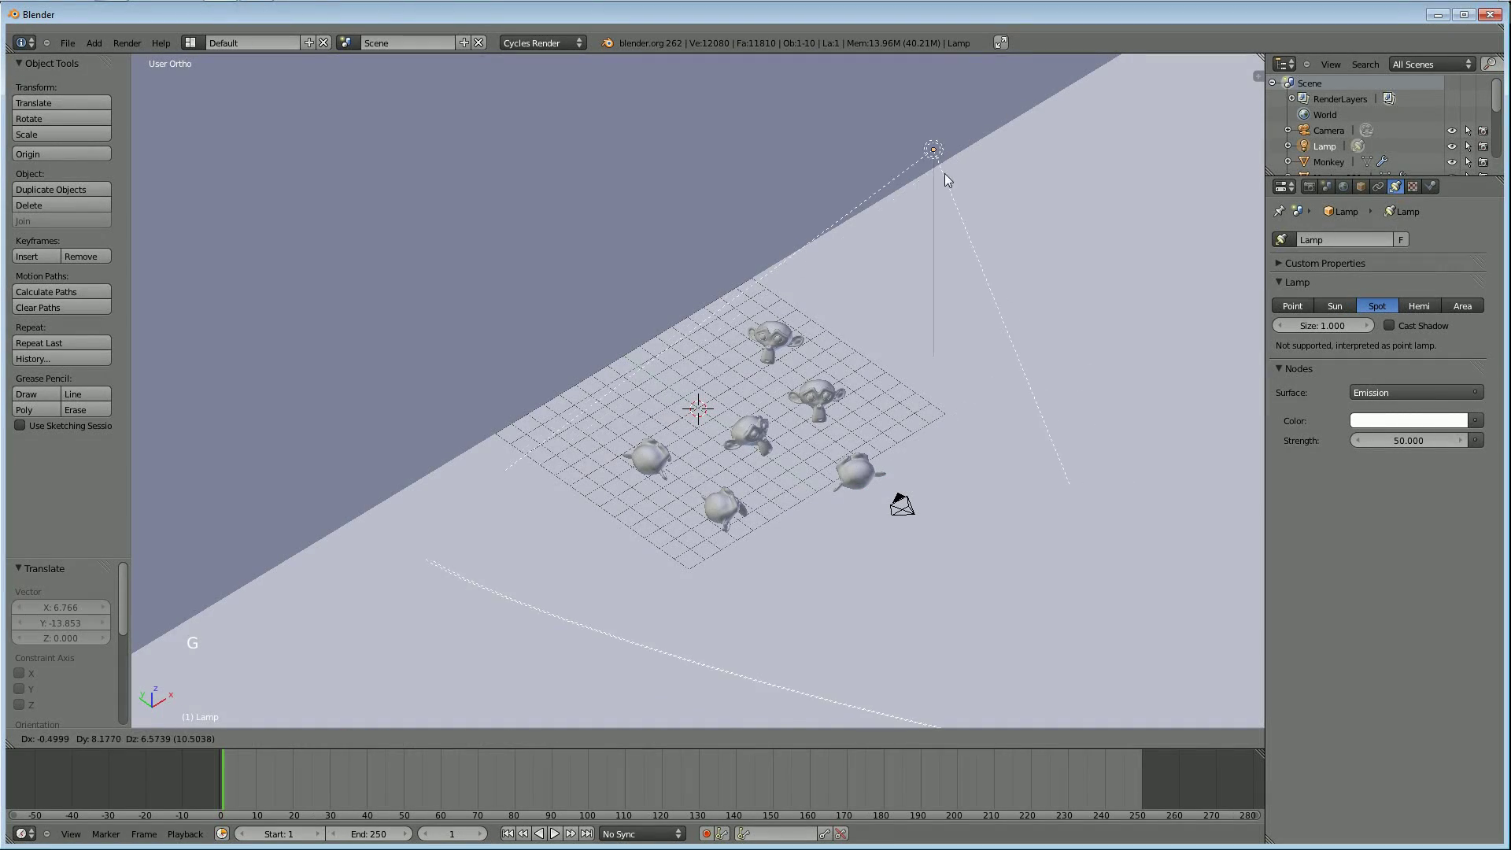
pyautogui.click(987, 99)
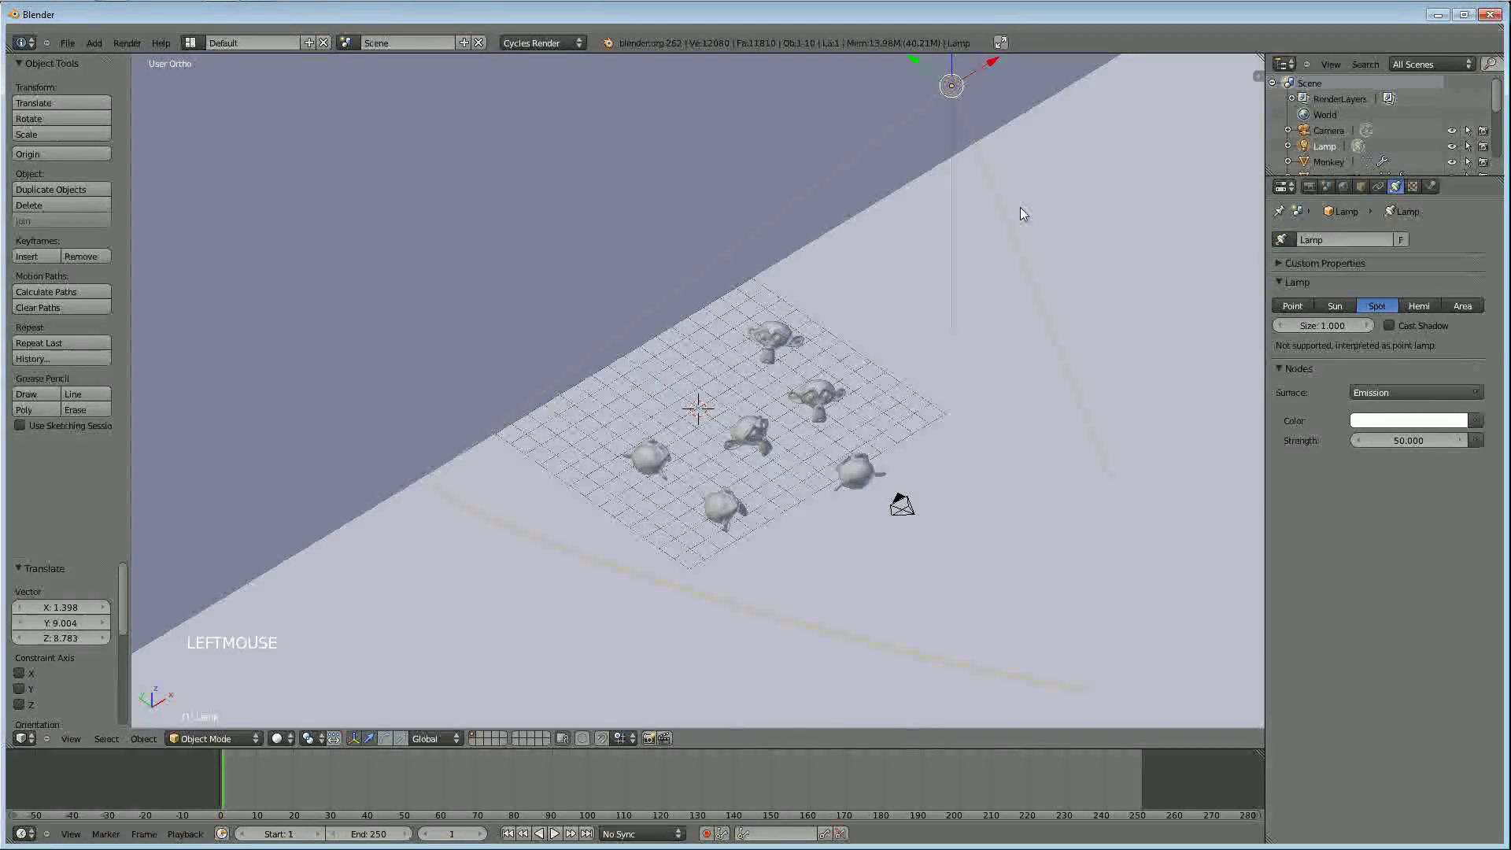
pyautogui.press('x')
pyautogui.click(1004, 214)
pyautogui.moveTo(1039, 389); pyautogui.dragTo(976, 389, button='middle')
# Give the world background colour an Environment Texture using Church_HarvestLobby.hdr, and enable Sample as Lamp
pyautogui.press('KP_0')
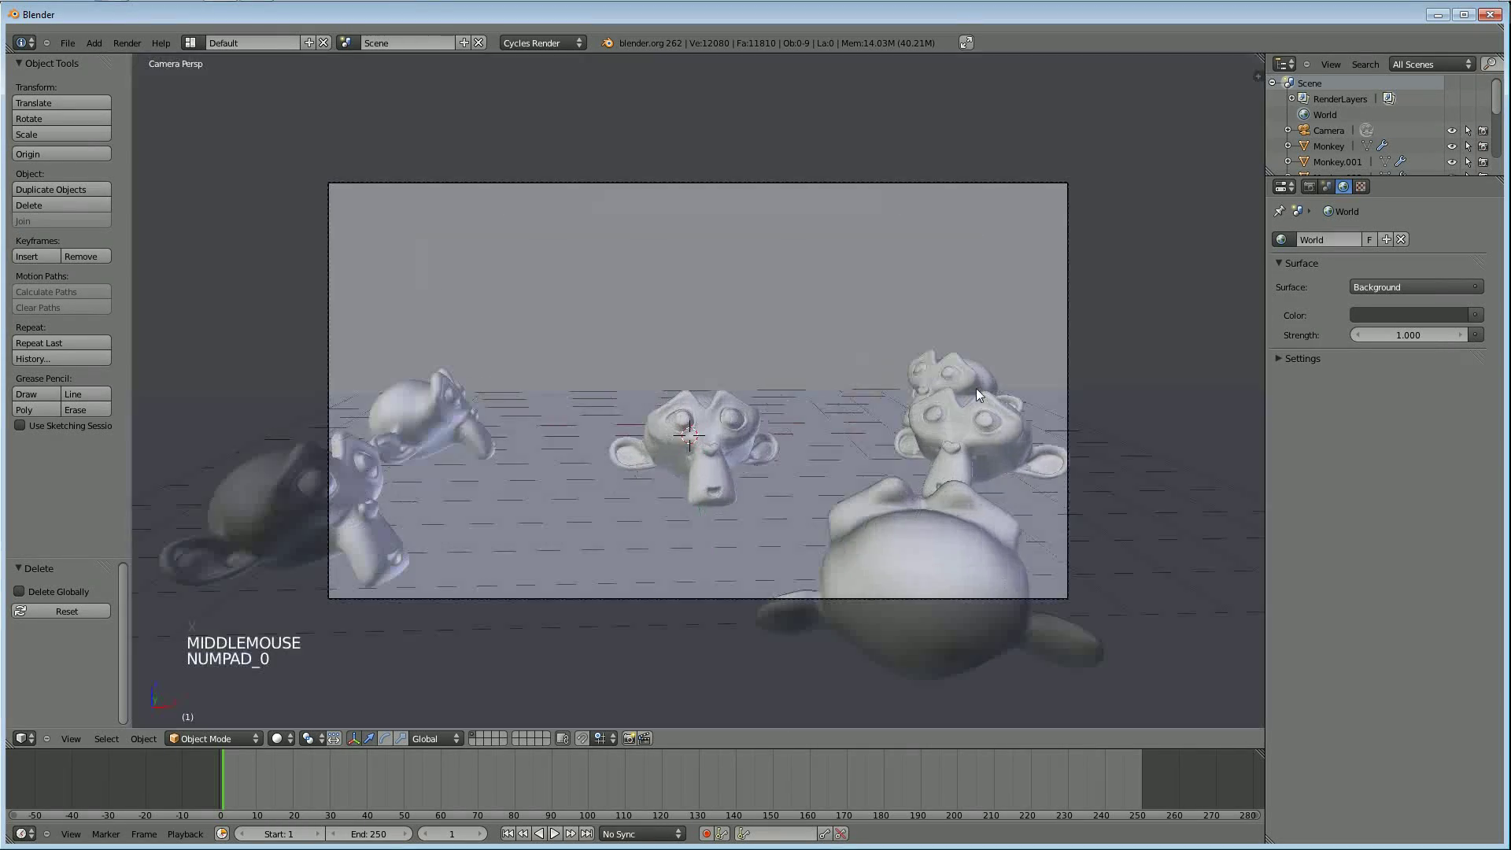
pyautogui.click(1343, 187)
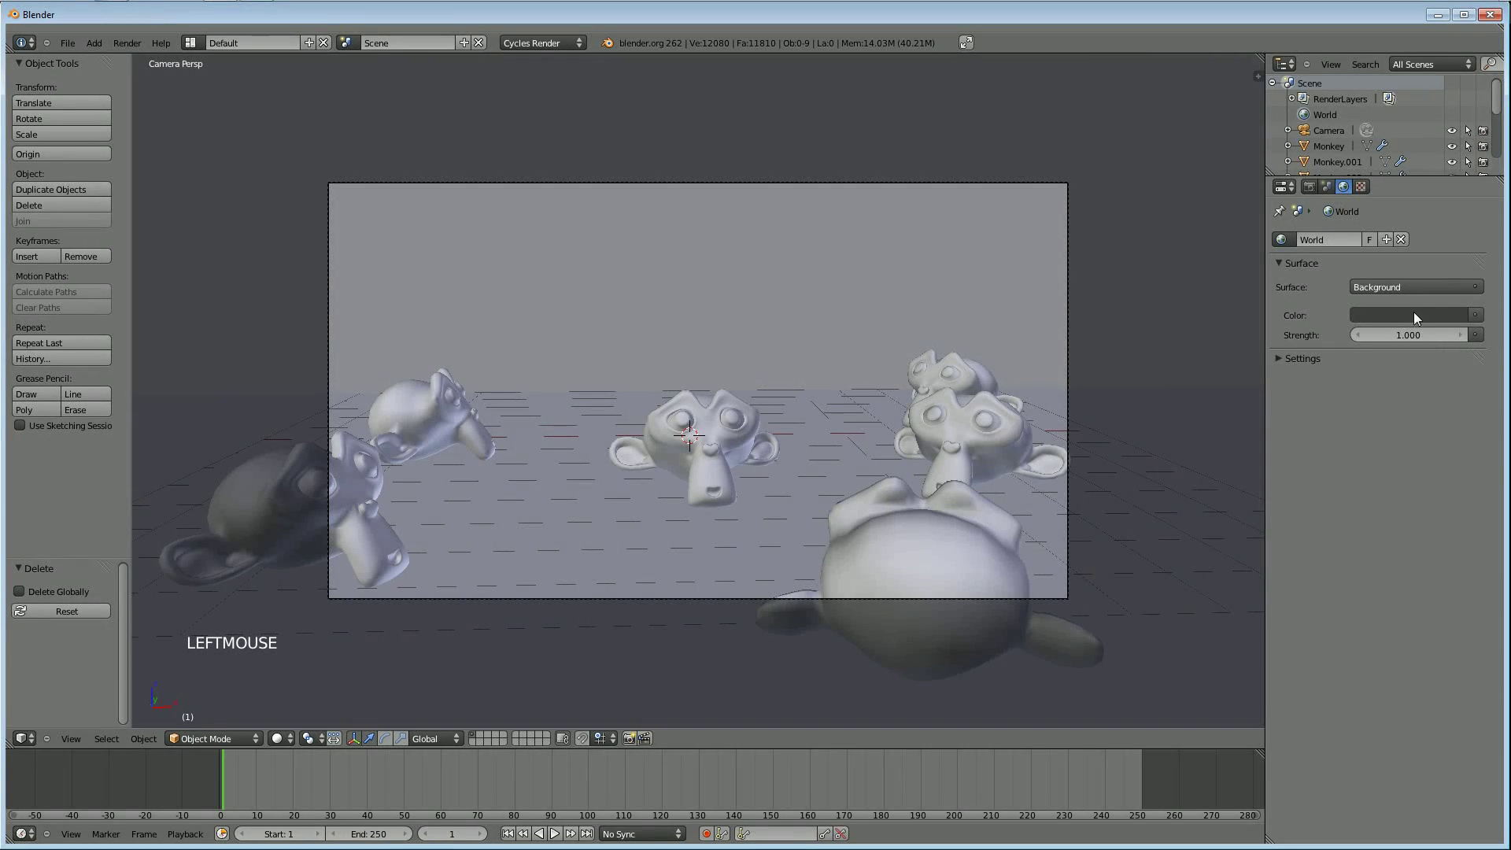
pyautogui.click(1479, 319)
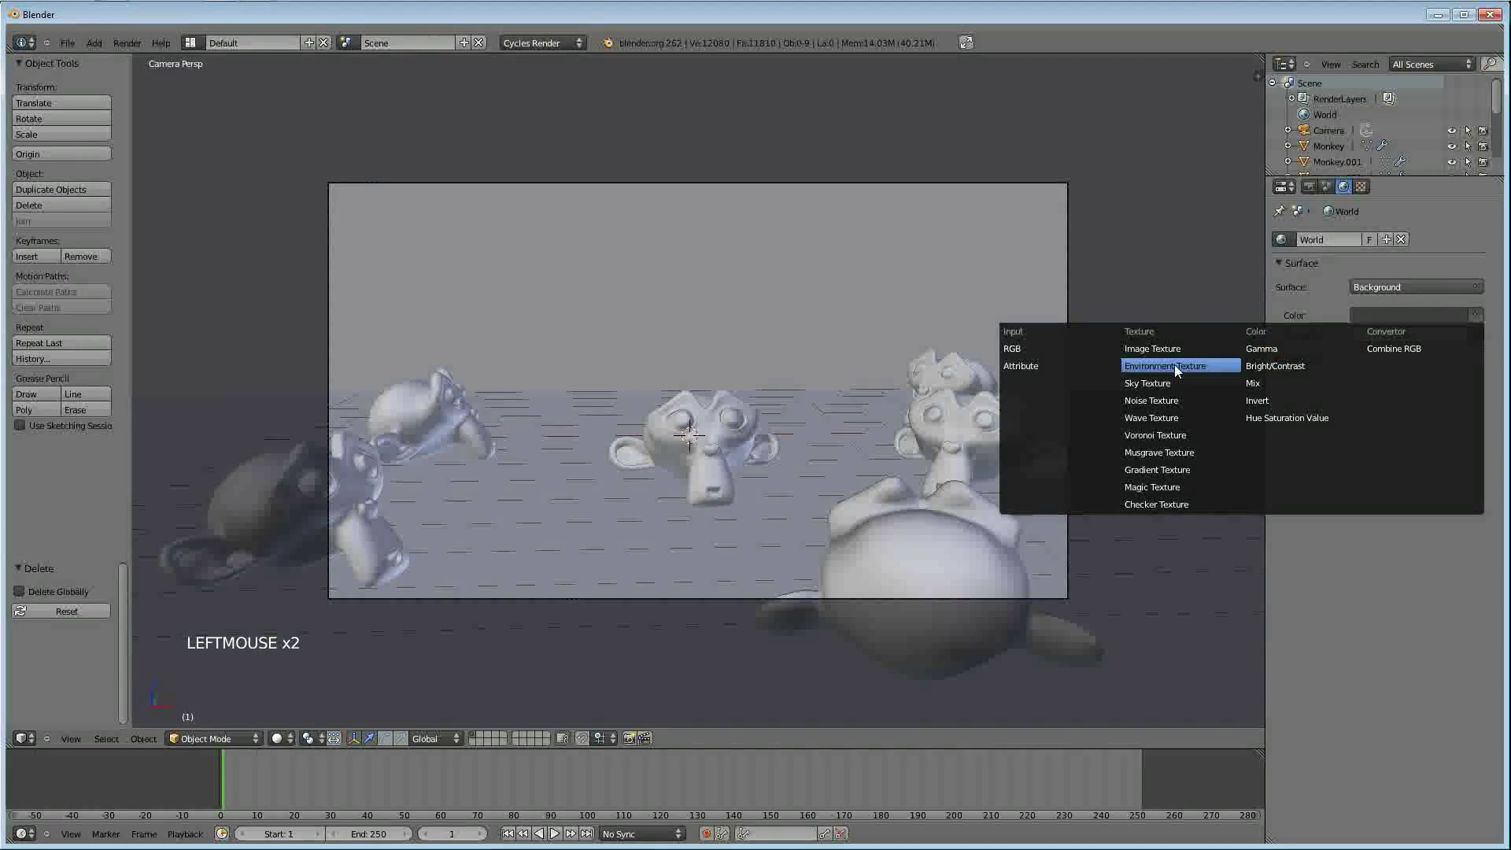
pyautogui.click(1127, 365)
pyautogui.click(1414, 336)
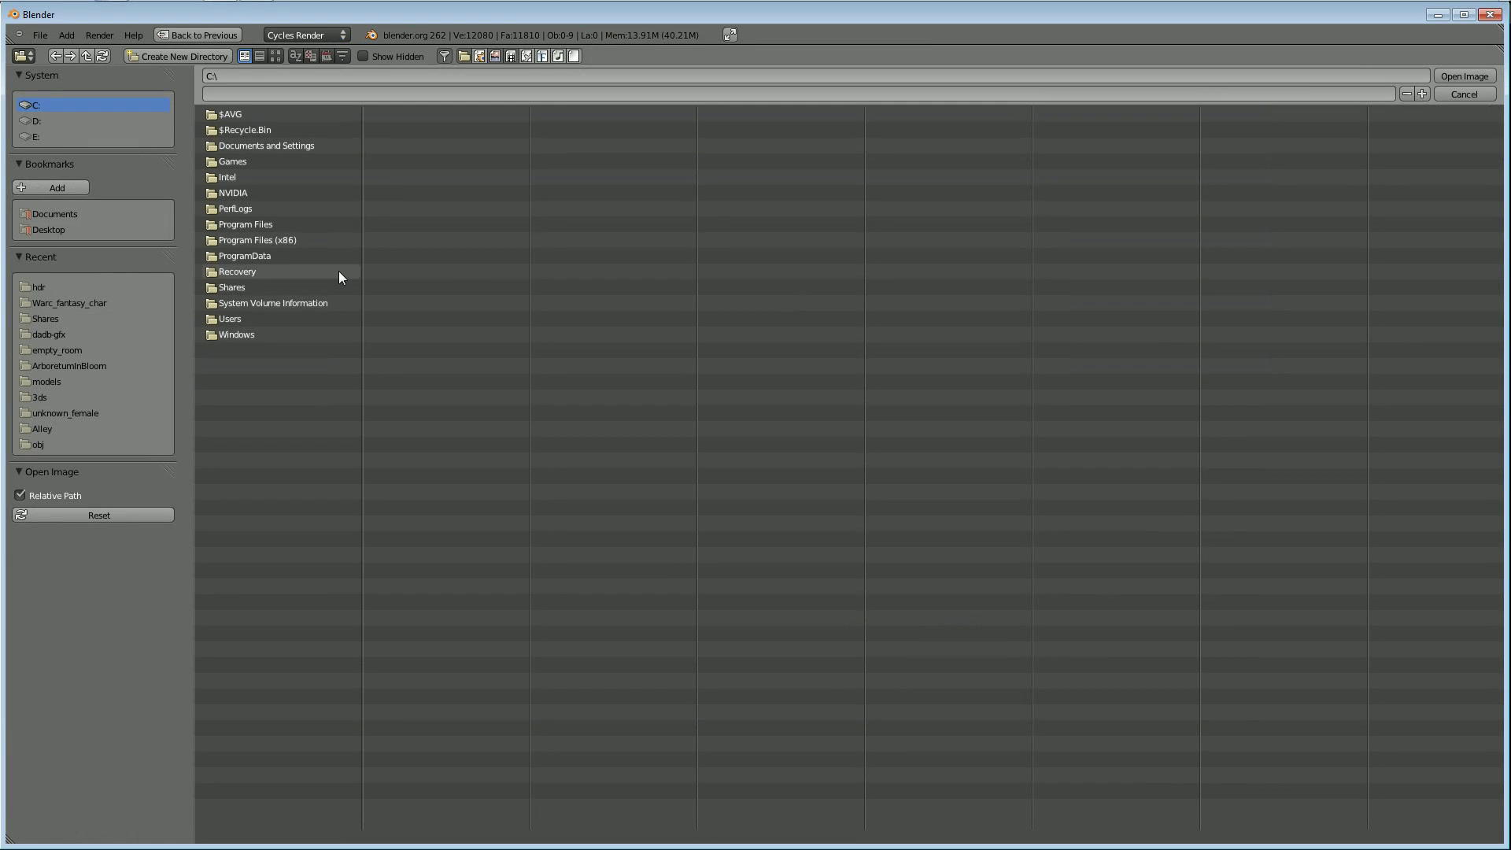
pyautogui.click(36, 287)
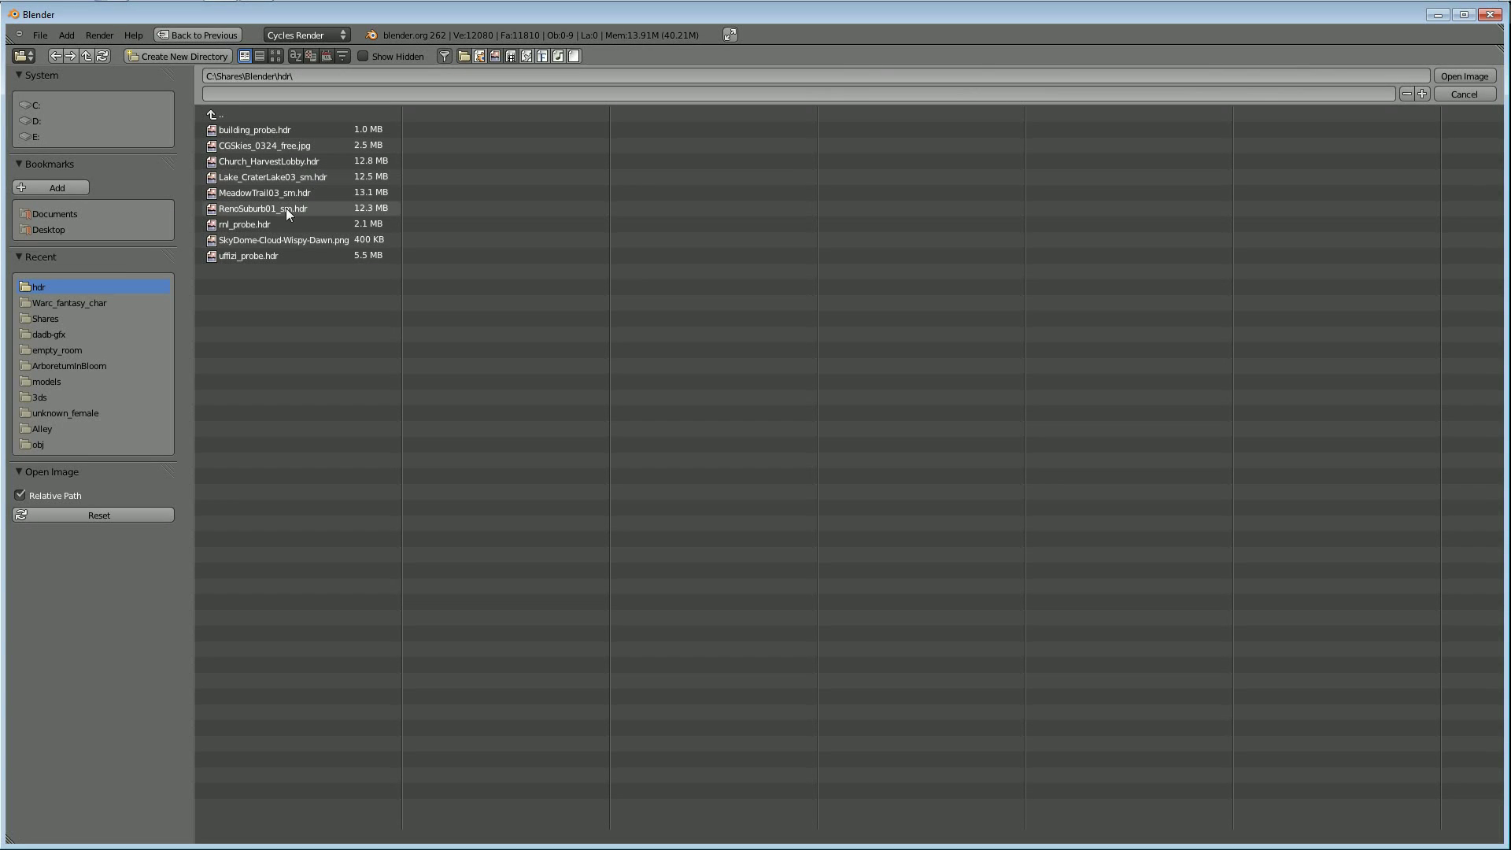
pyautogui.doubleClick(296, 162)
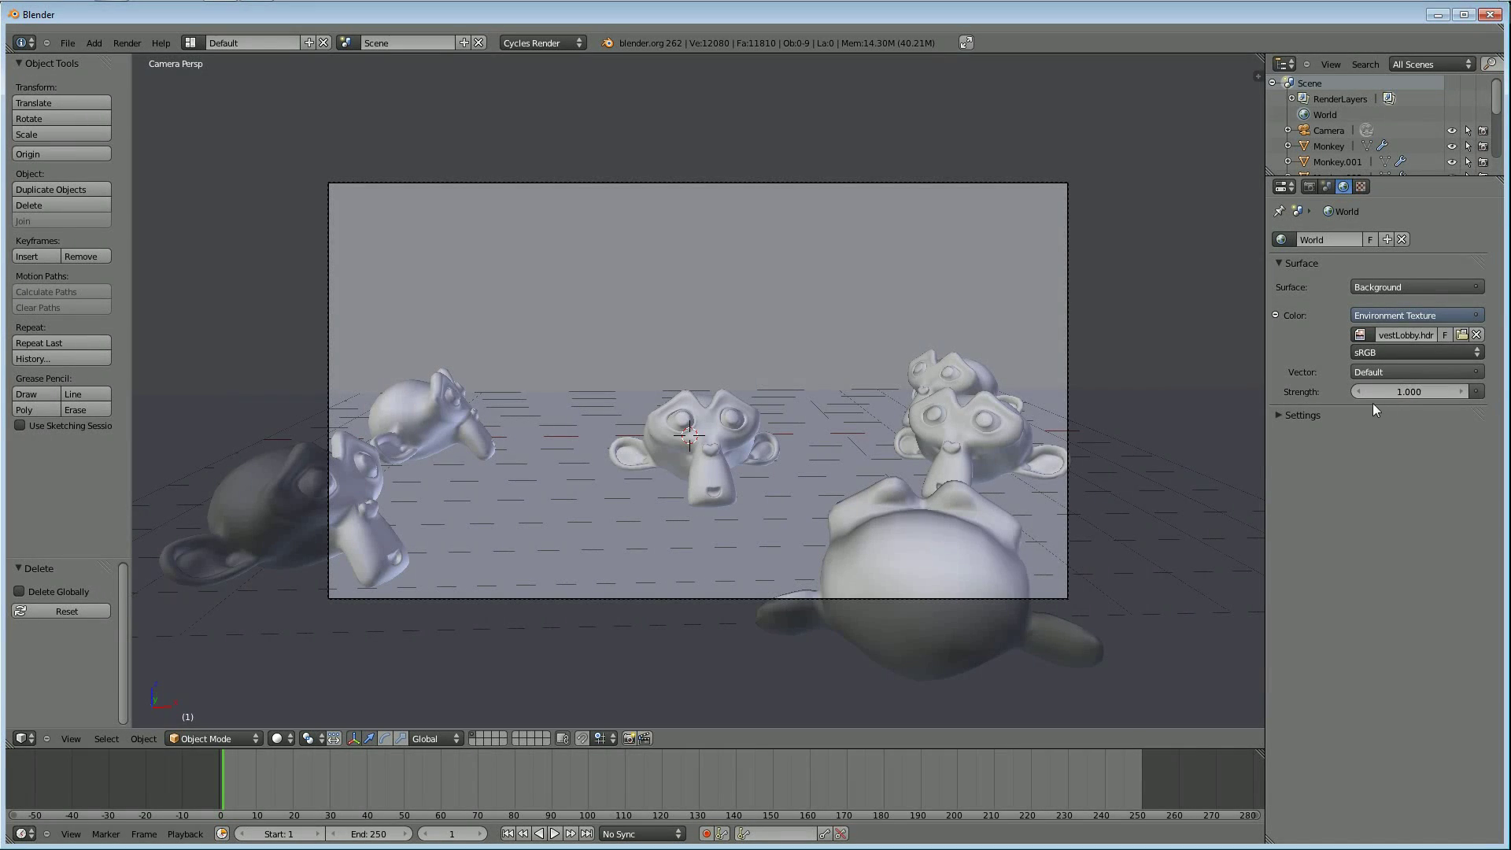
pyautogui.click(1282, 414)
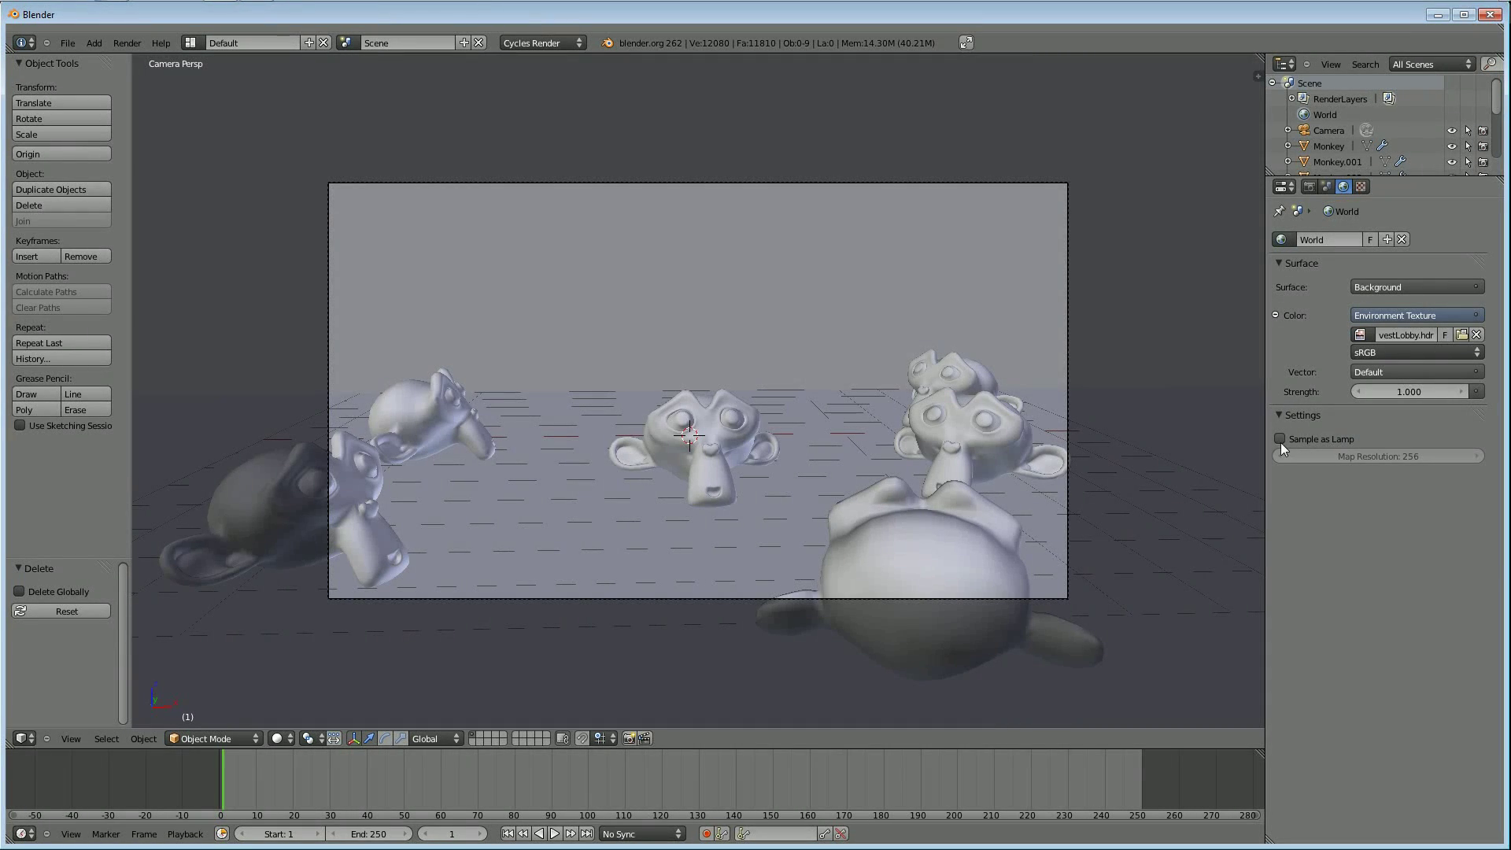
pyautogui.click(1279, 439)
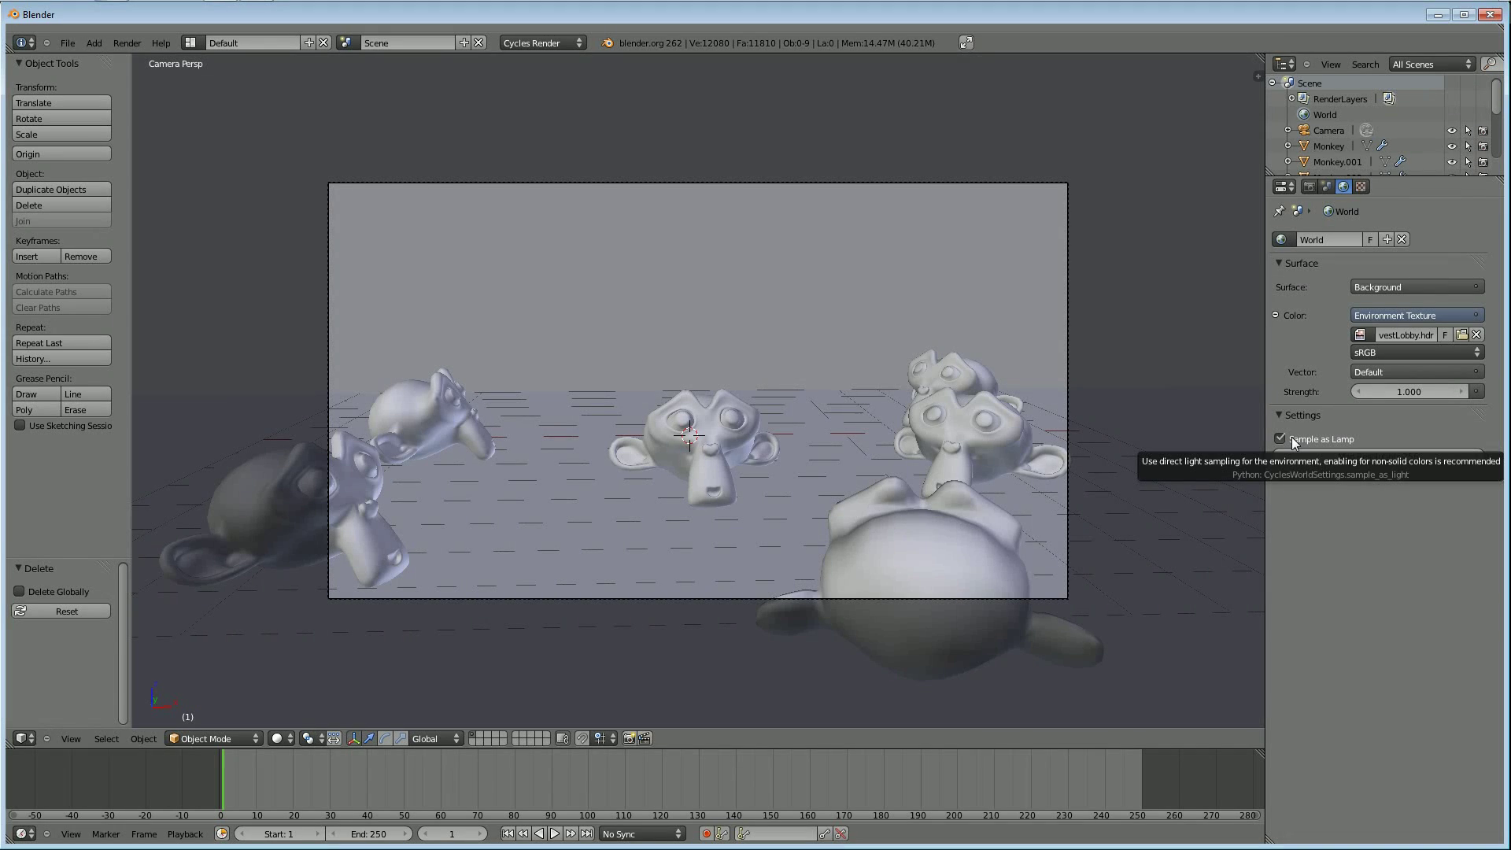
# Turn on the Limits display for the camera to show its focus line in the top view
pyautogui.press('KP_7')
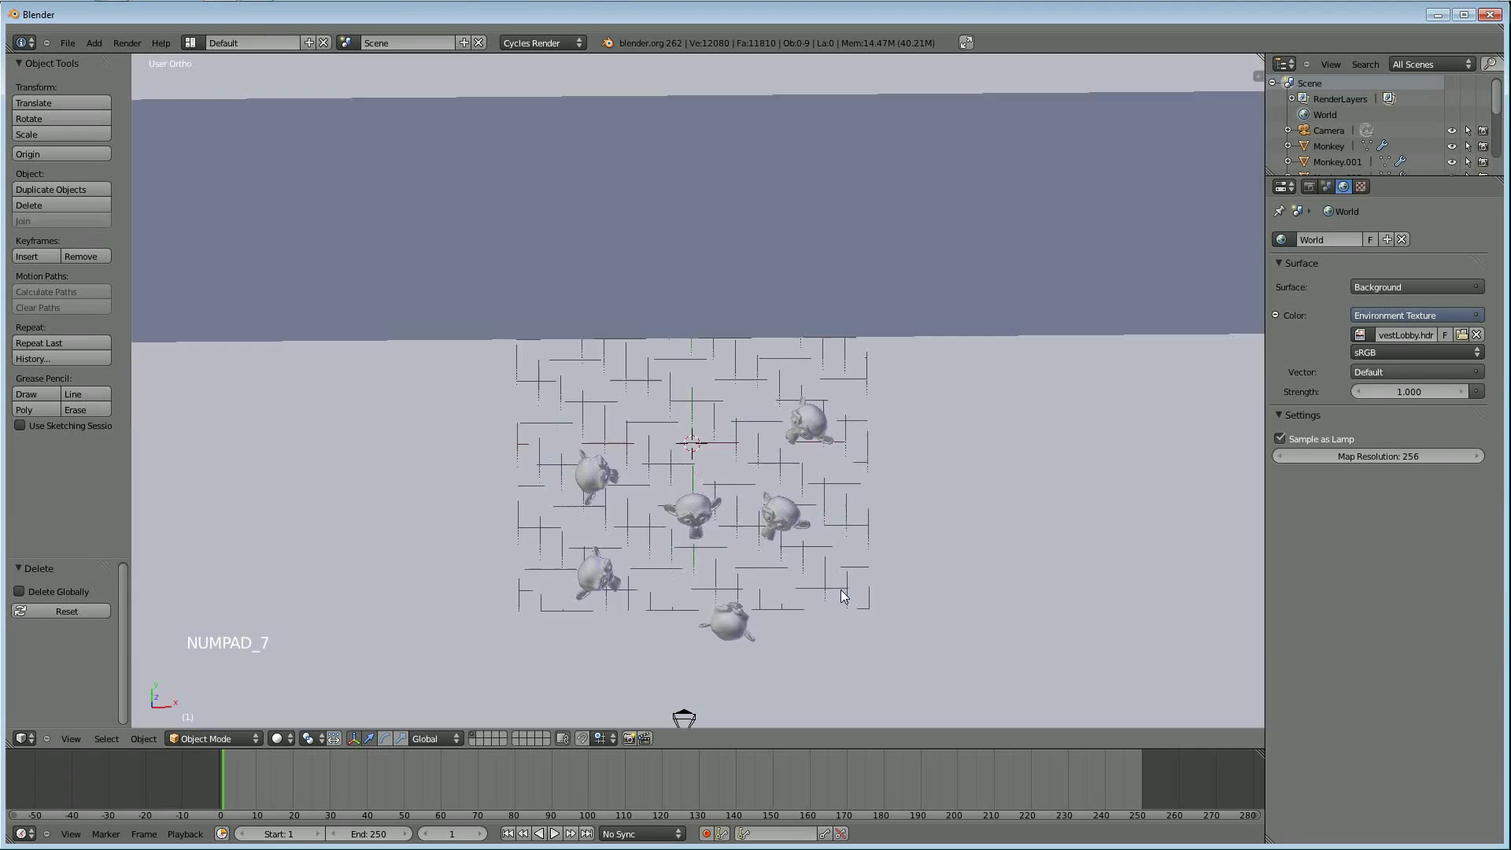
pyautogui.scroll(-2, 795, 603)
pyautogui.scroll(2, 787, 607)
pyautogui.rightClick(684, 693)
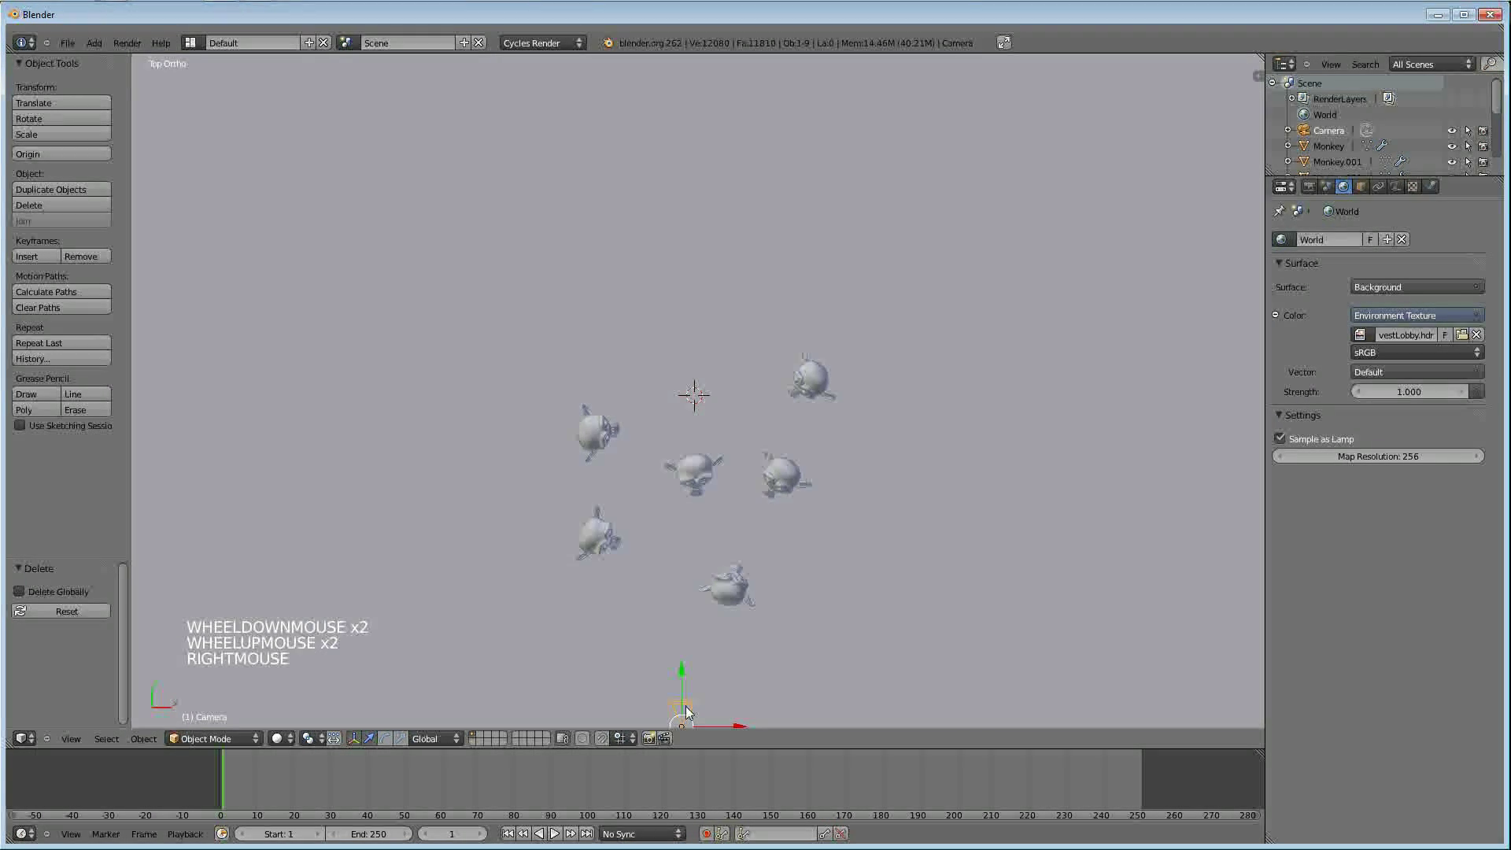
pyautogui.click(1396, 189)
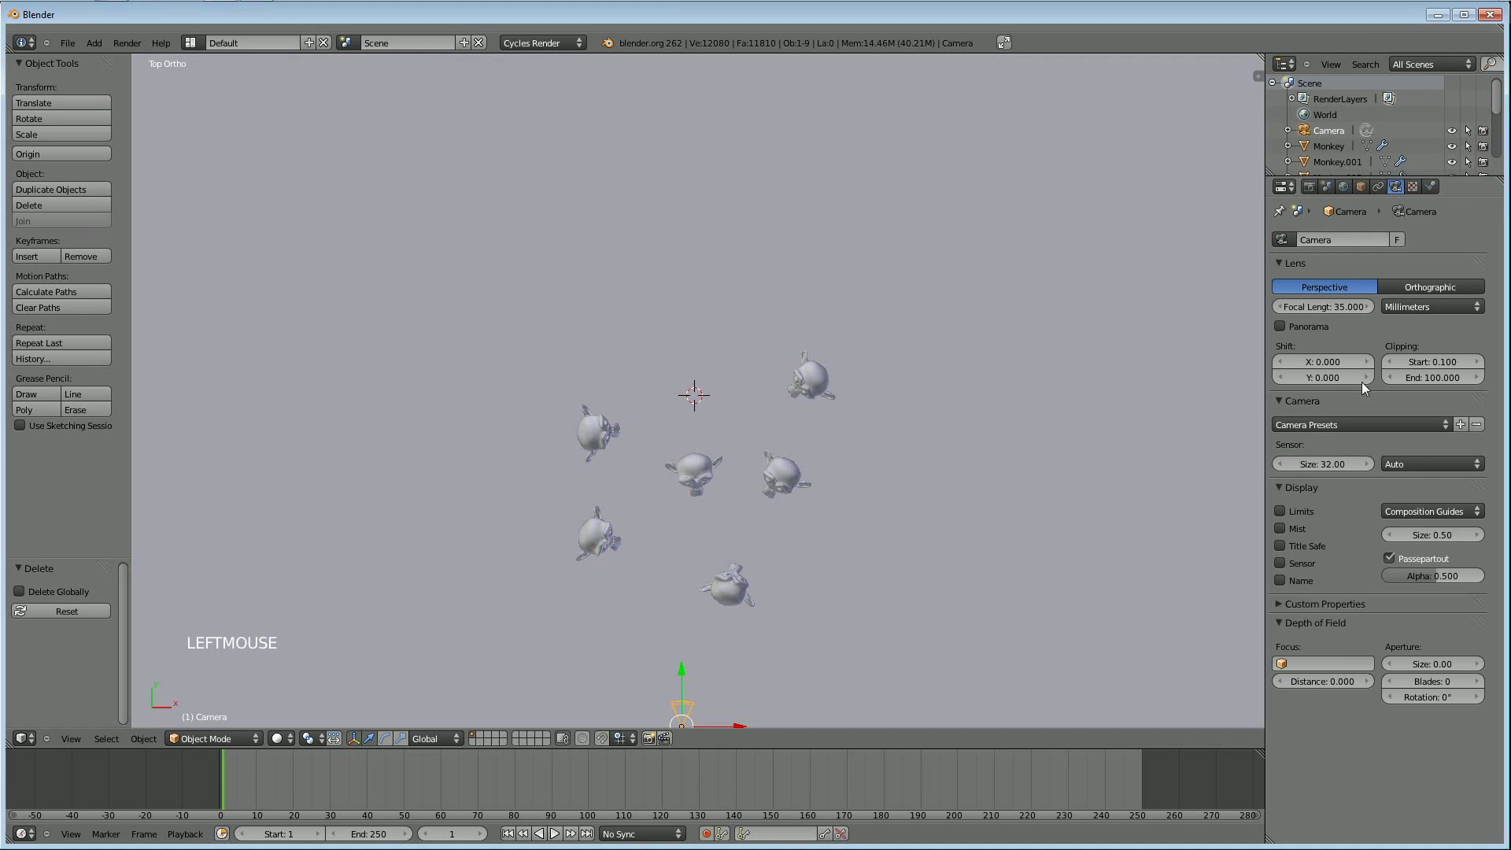
pyautogui.click(1280, 511)
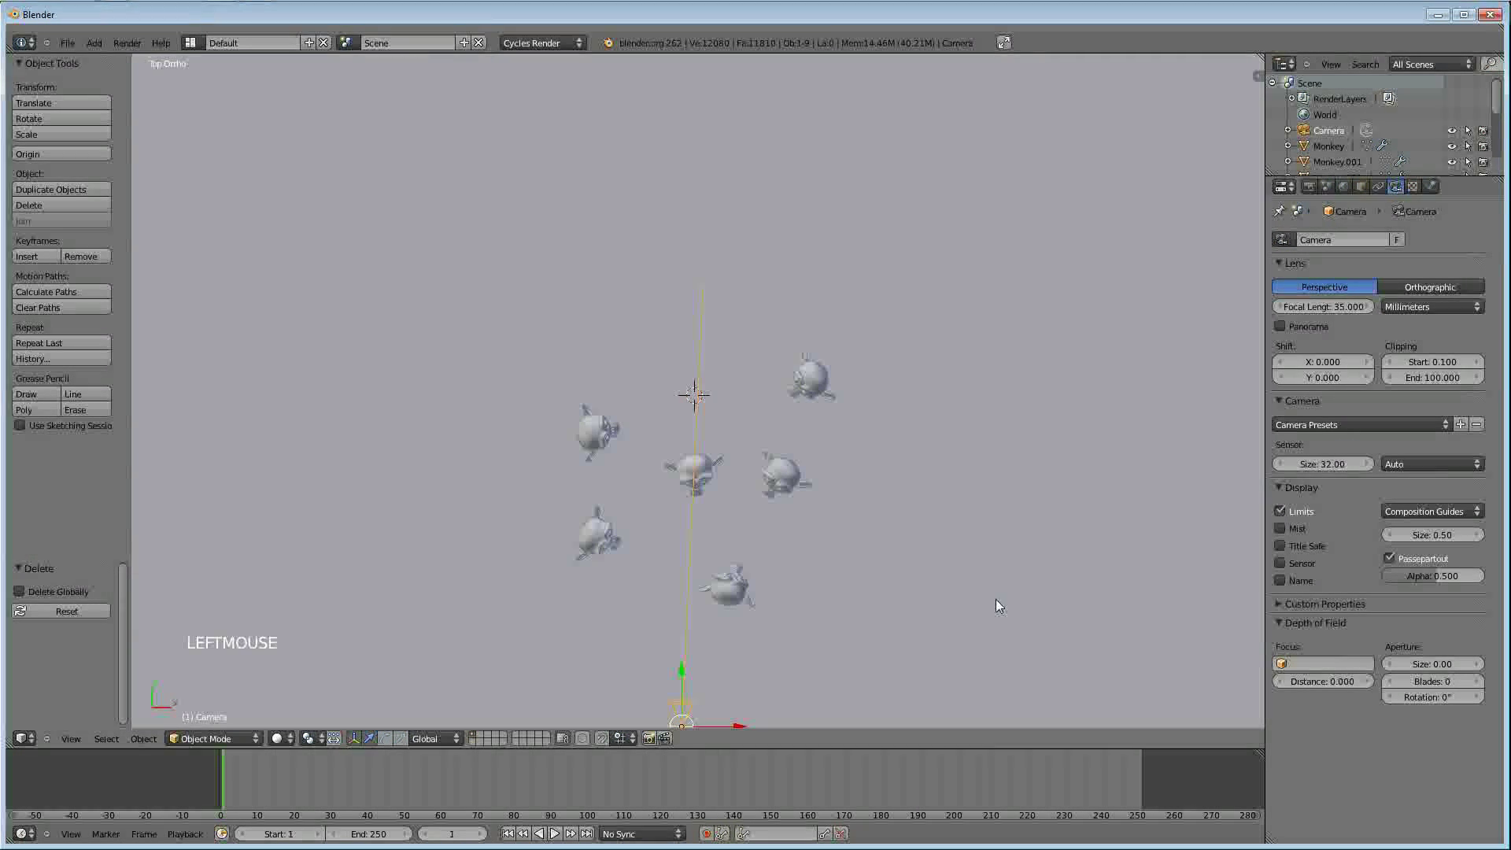
# Set the camera's depth-of-field focus object to Monkey and its aperture size to 0.06
pyautogui.rightClick(692, 475)
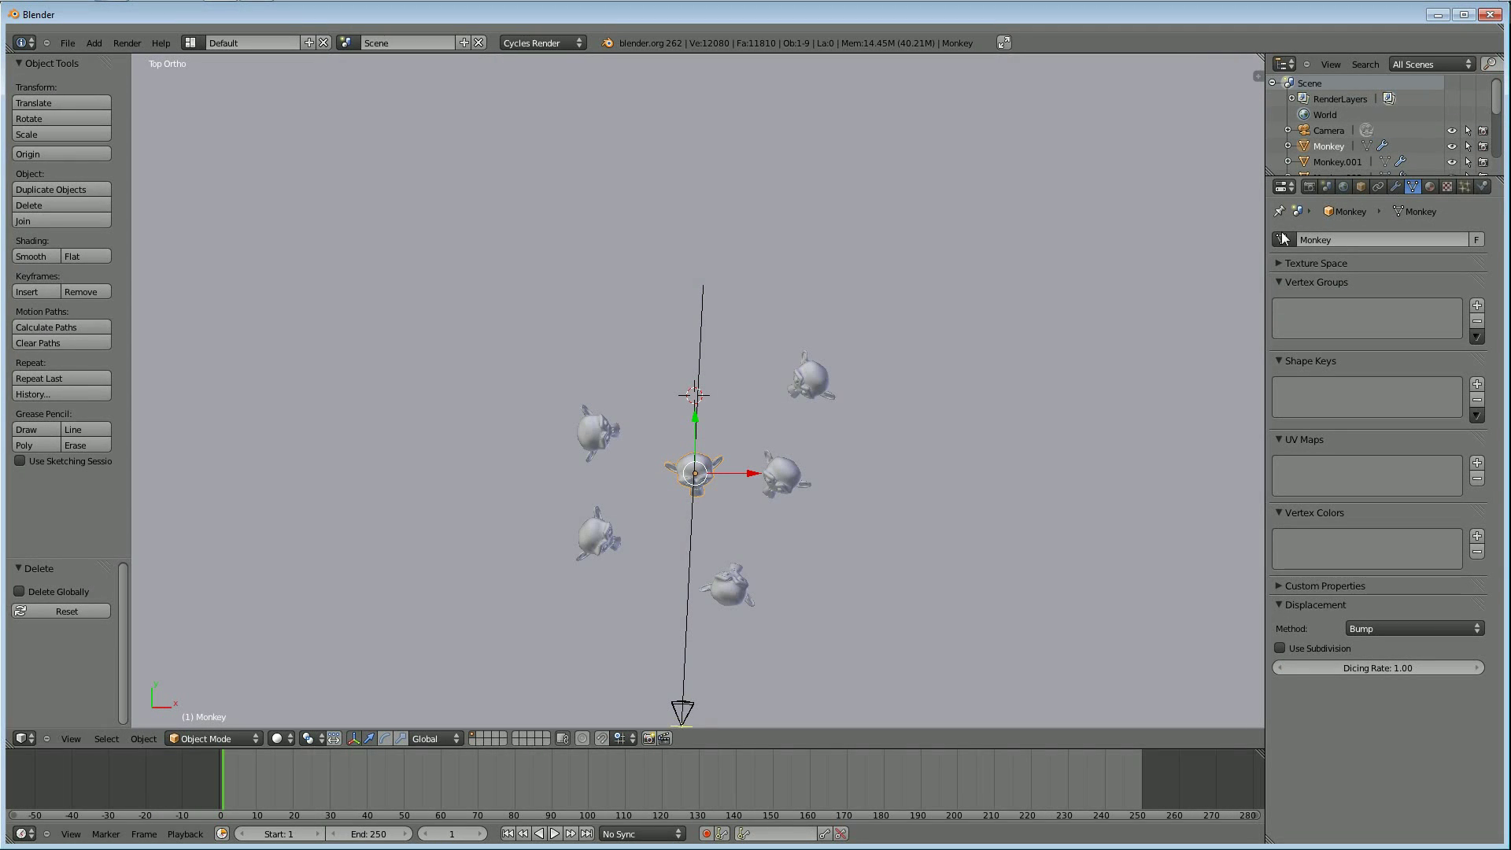
pyautogui.rightClick(682, 711)
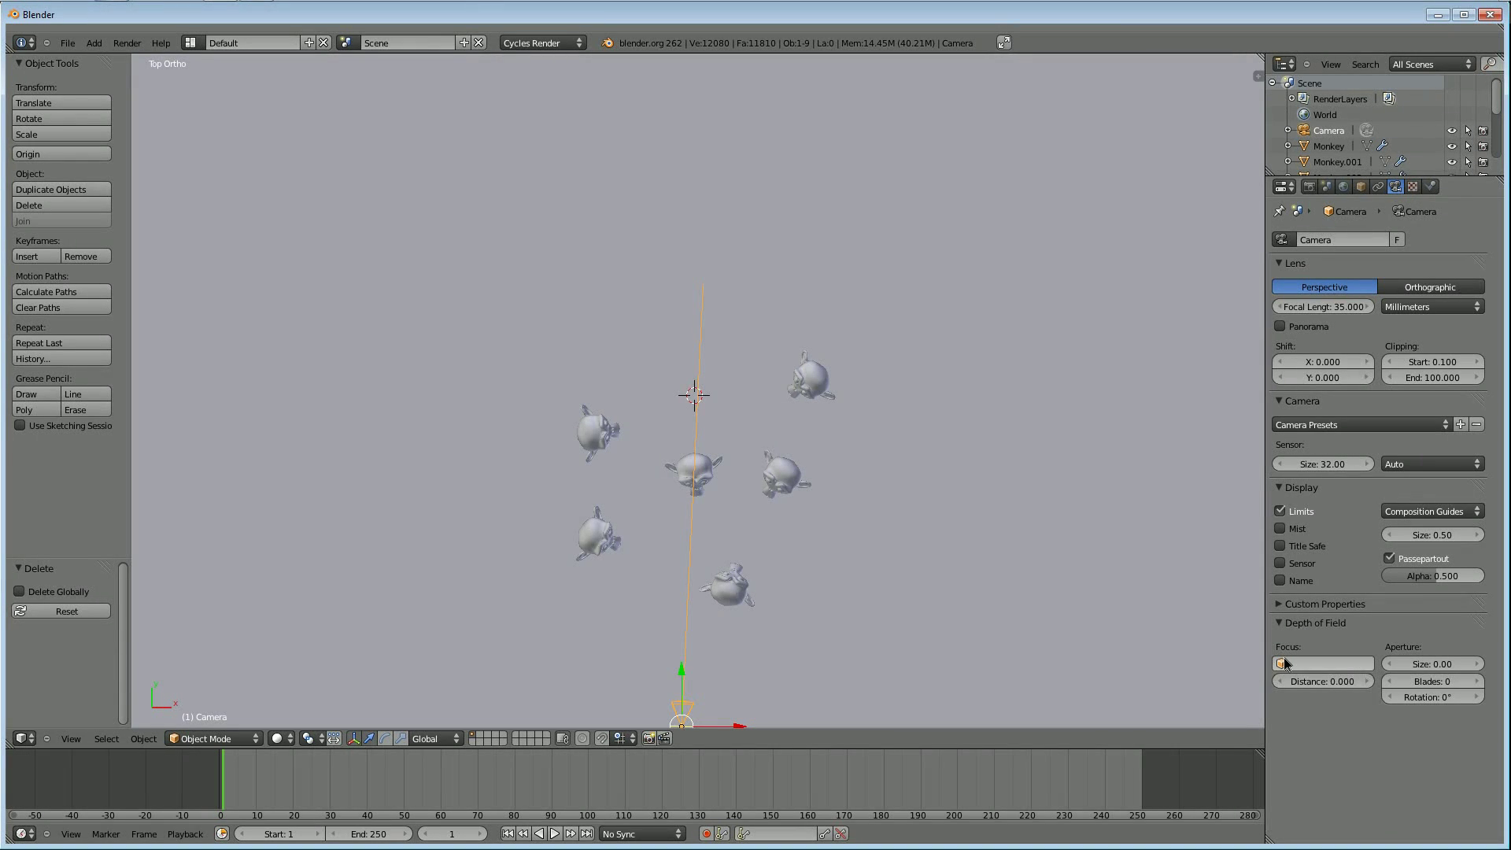
pyautogui.click(1323, 664)
pyautogui.click(1340, 702)
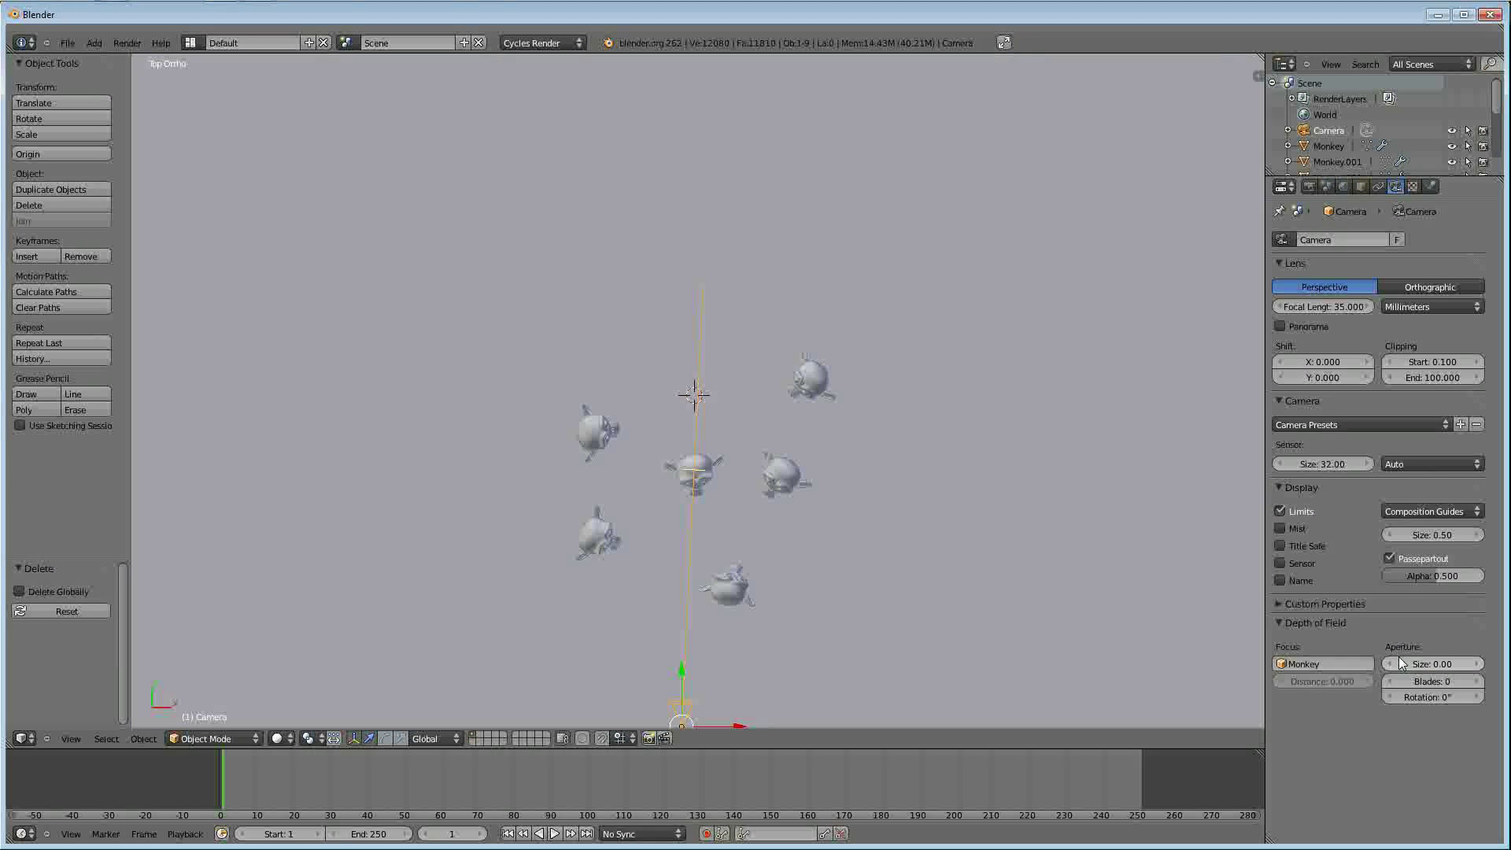
pyautogui.click(1465, 664)
pyautogui.click(1466, 663)
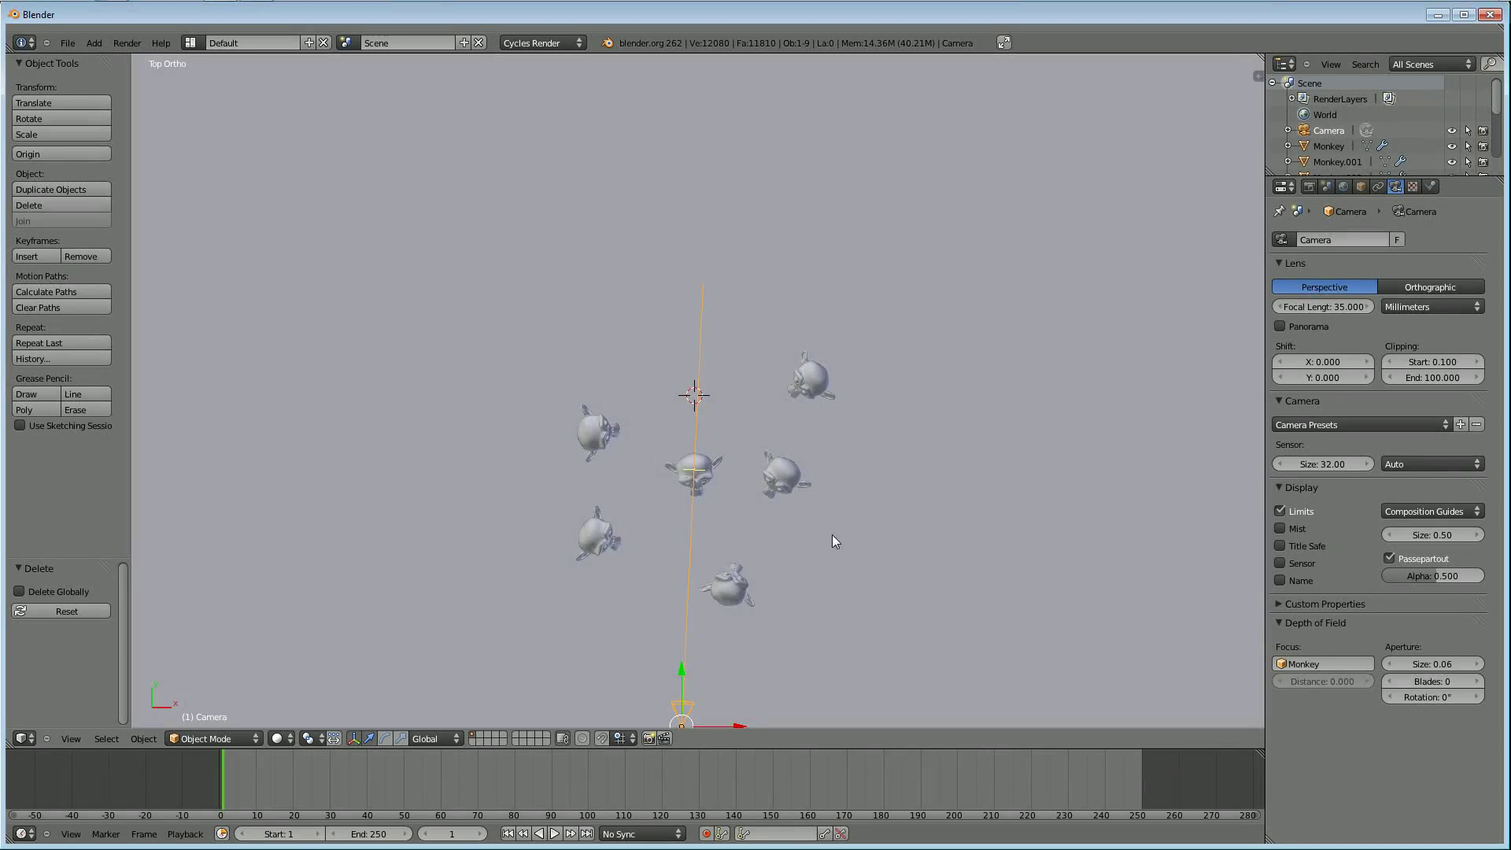
# Preview the scene through the camera with Rendered viewport shading
pyautogui.moveTo(833, 536); pyautogui.dragTo(852, 450, button='middle')
pyautogui.press('KP_0')
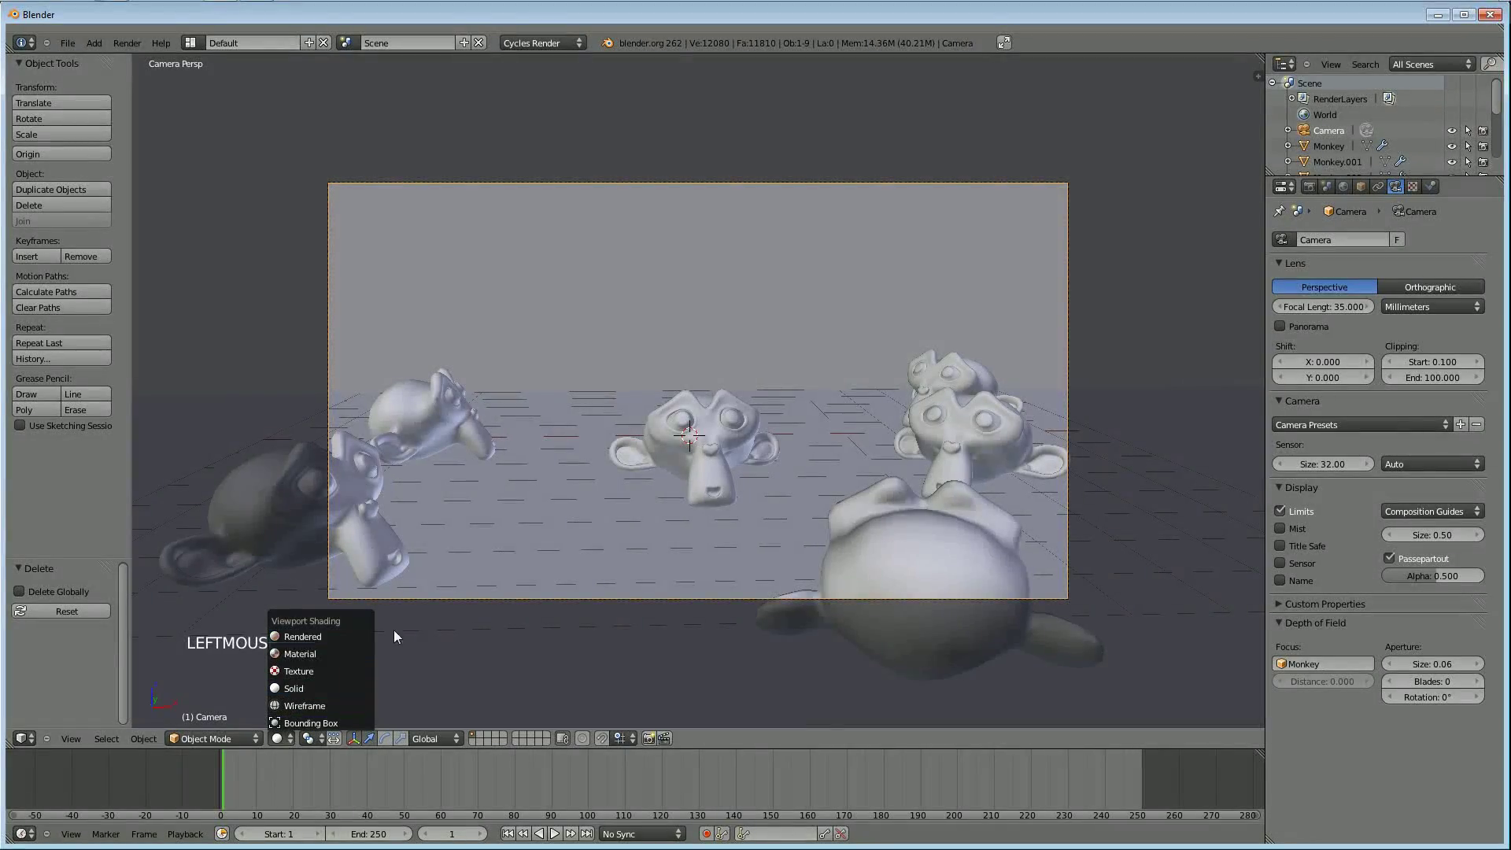
pyautogui.click(299, 637)
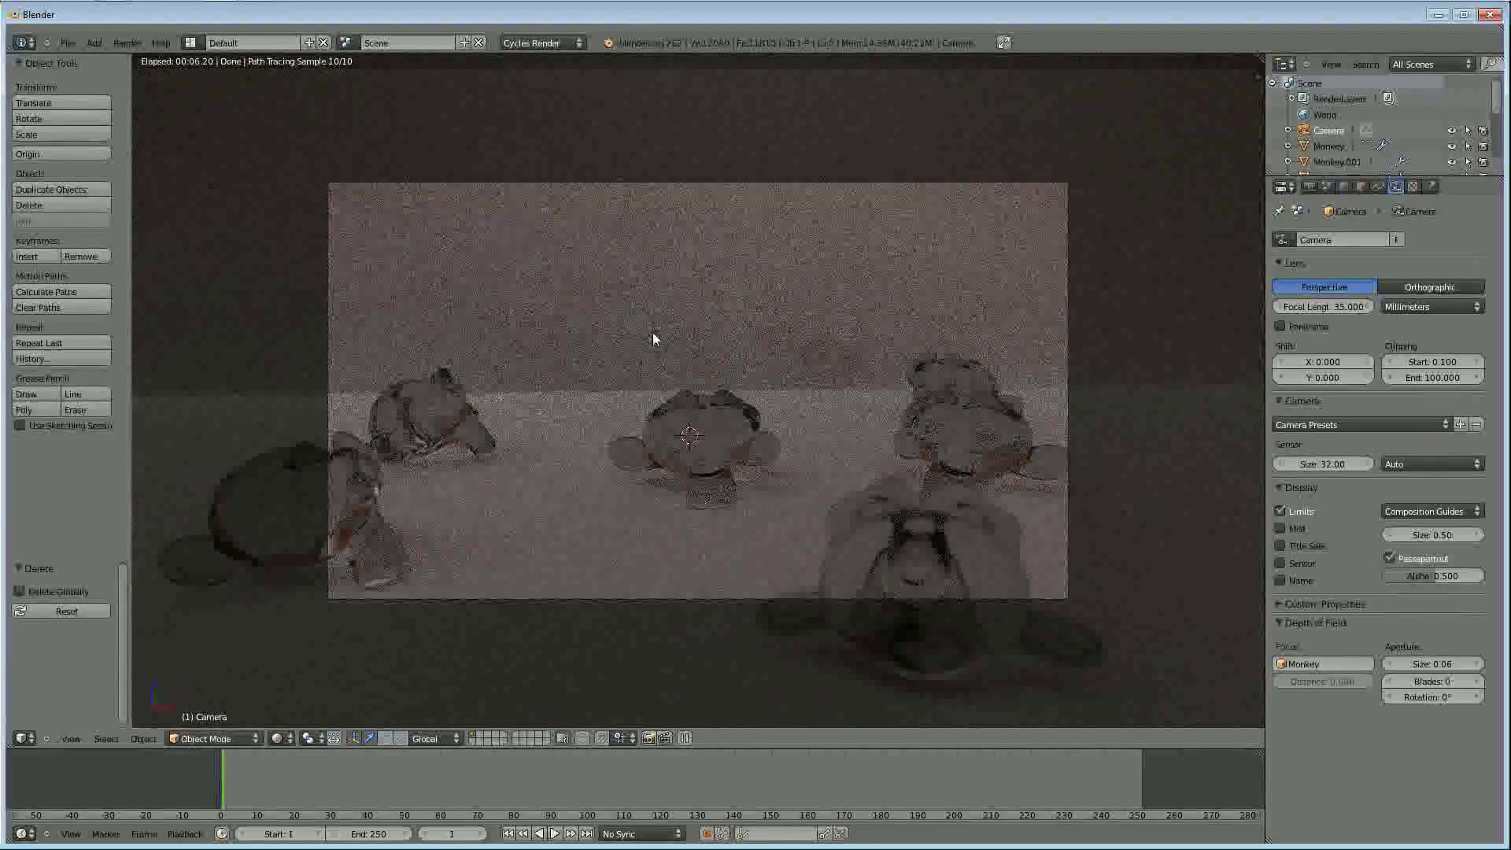
# Set the roughness of the large background plane's Glossy BSDF material to 0.01
pyautogui.rightClick(669, 269)
pyautogui.click(1430, 187)
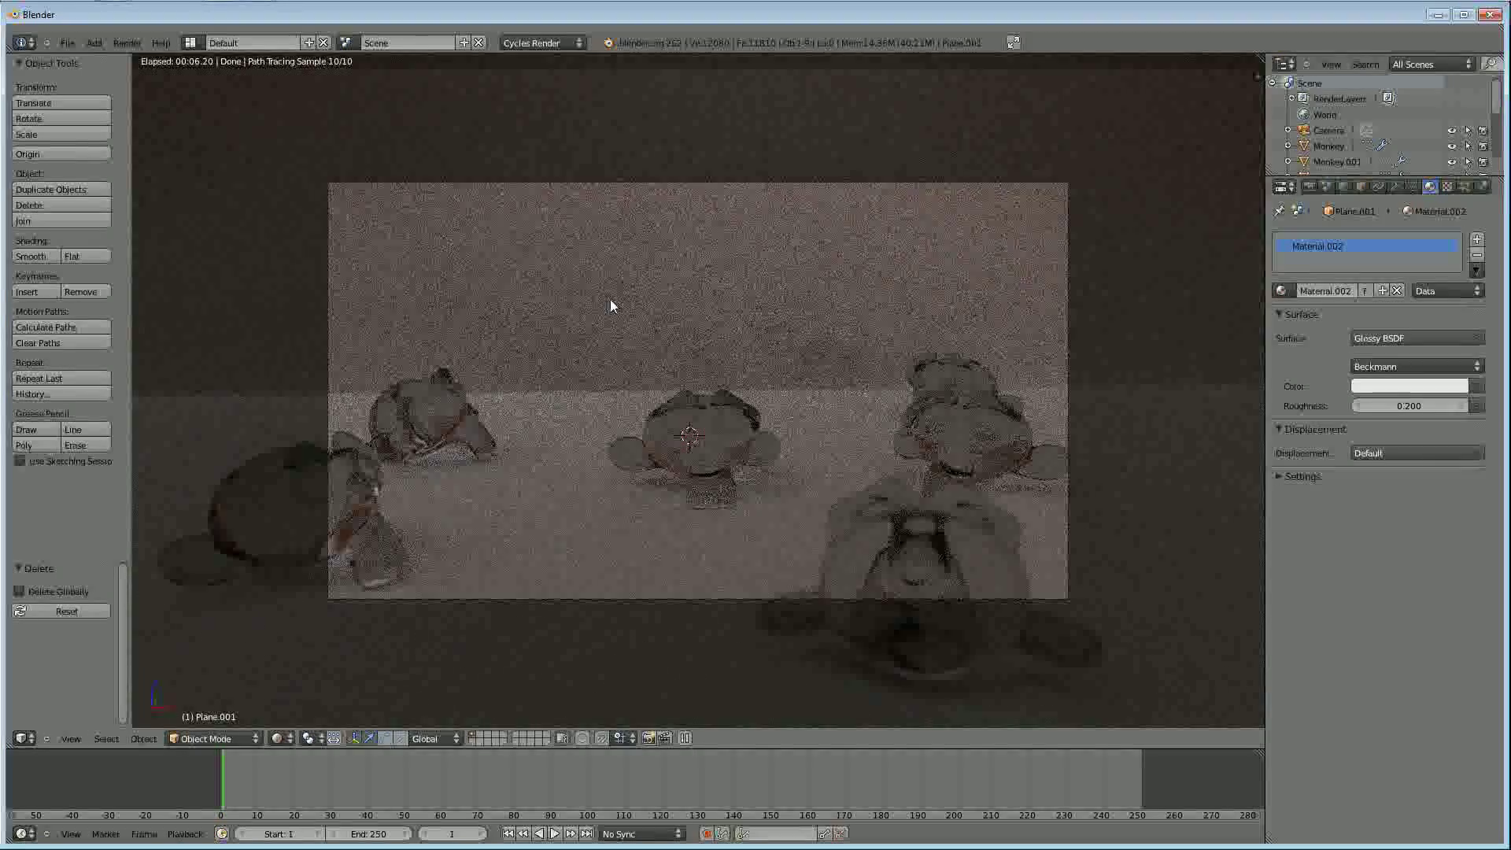
pyautogui.click(1406, 405)
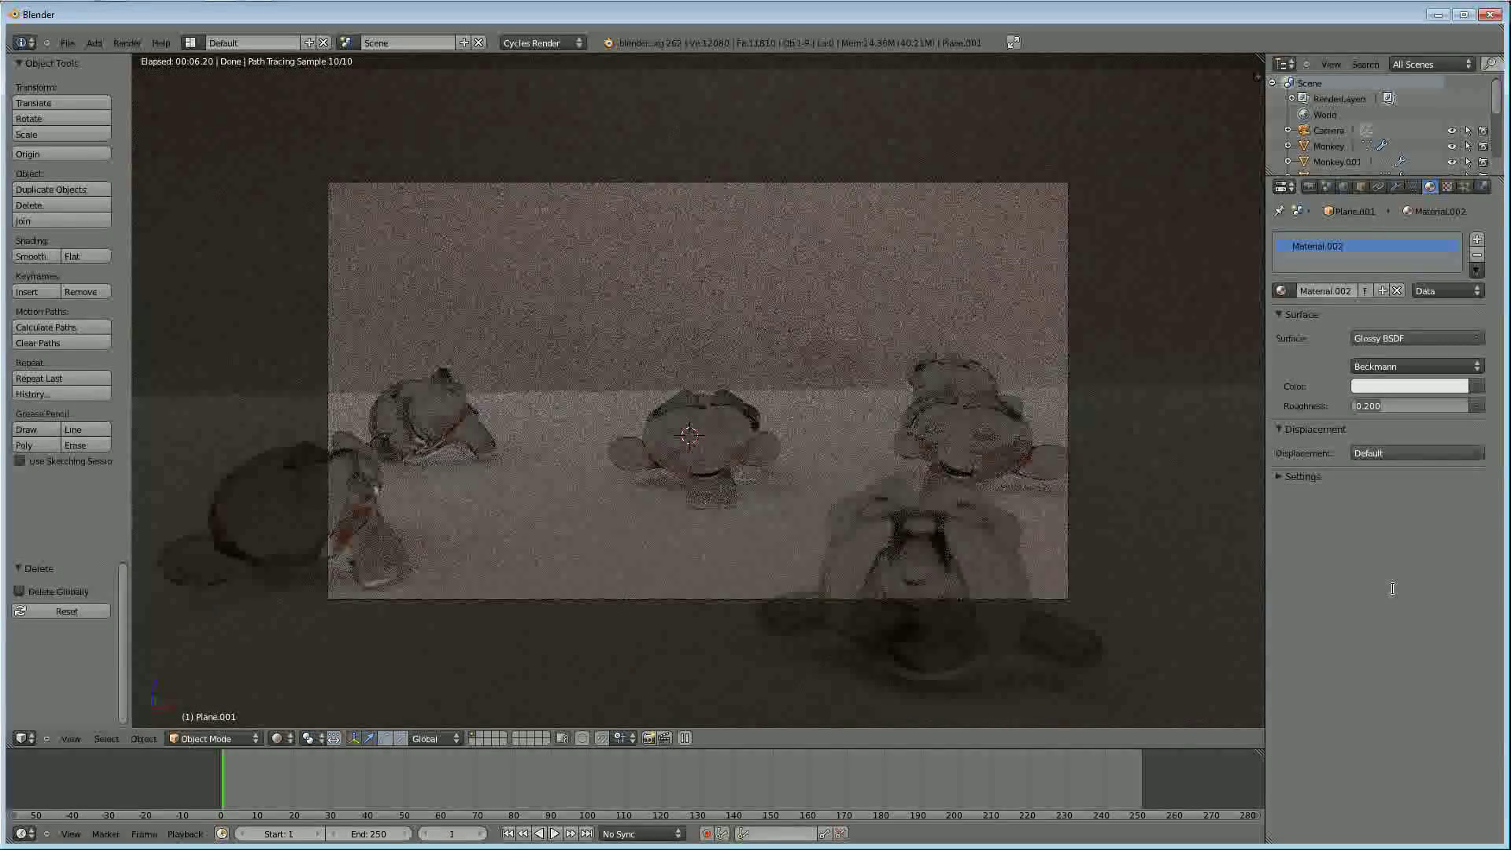
pyautogui.press('BackSpace')
pyautogui.write('0')
pyautogui.write('.01')
pyautogui.press('Return')
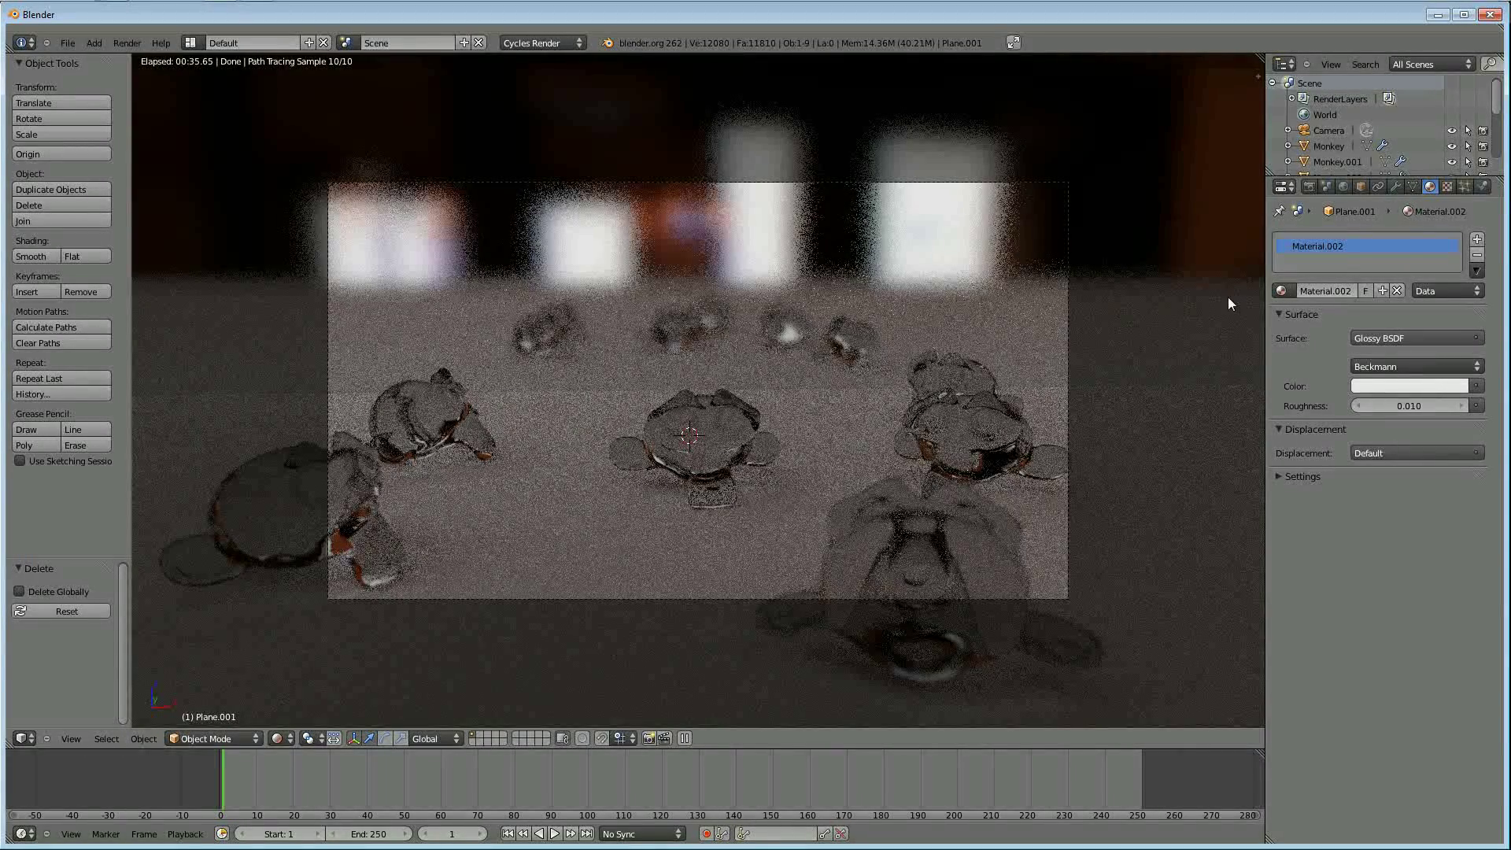
# Apply the Full Global Illumination integrator preset and compare the preview with No Caustics toggled on and off
pyautogui.click(1310, 186)
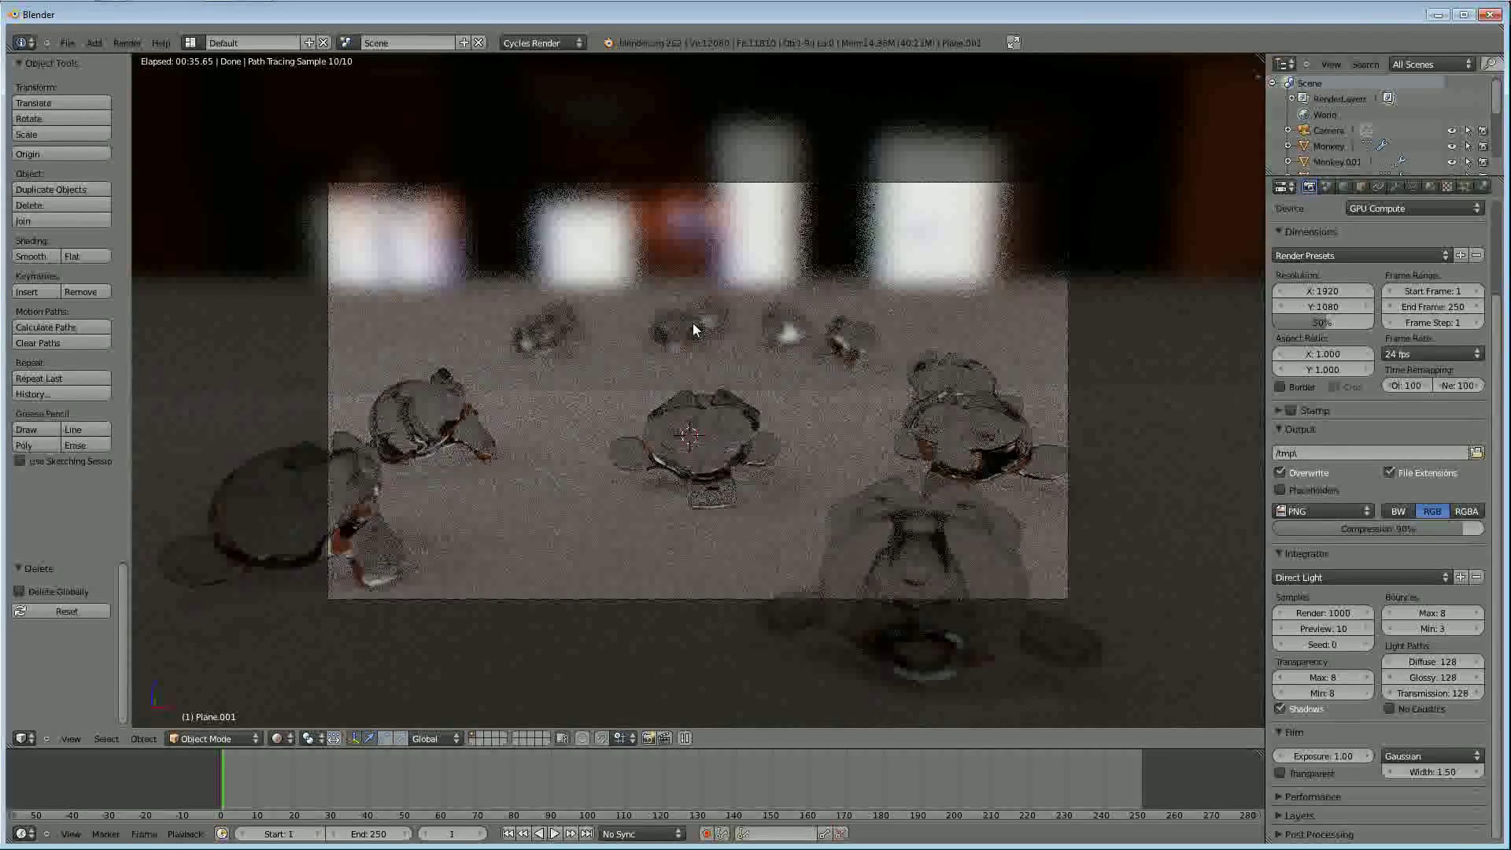
pyautogui.click(1314, 578)
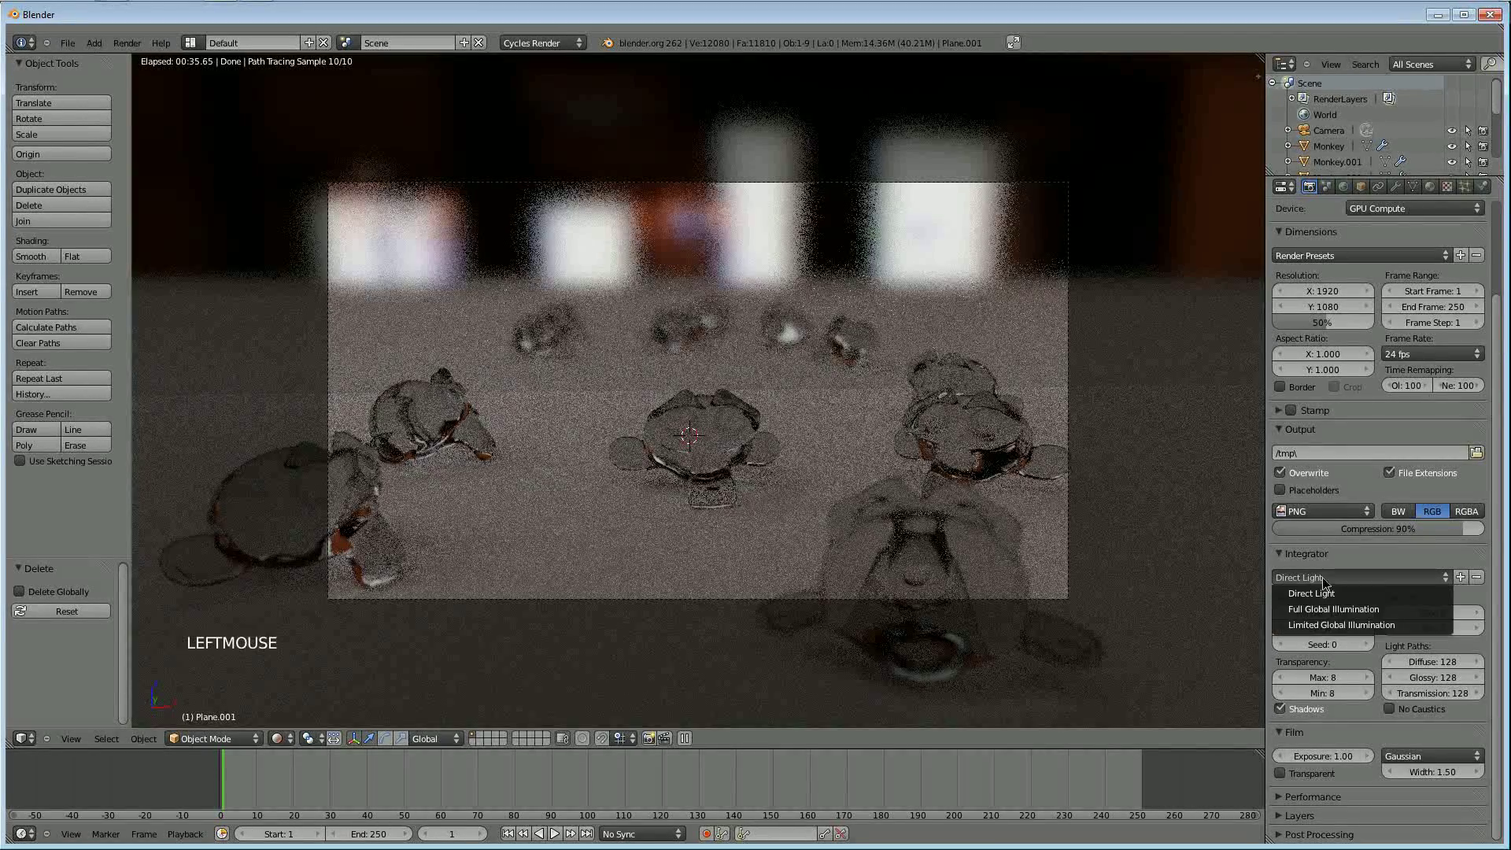
pyautogui.click(1335, 611)
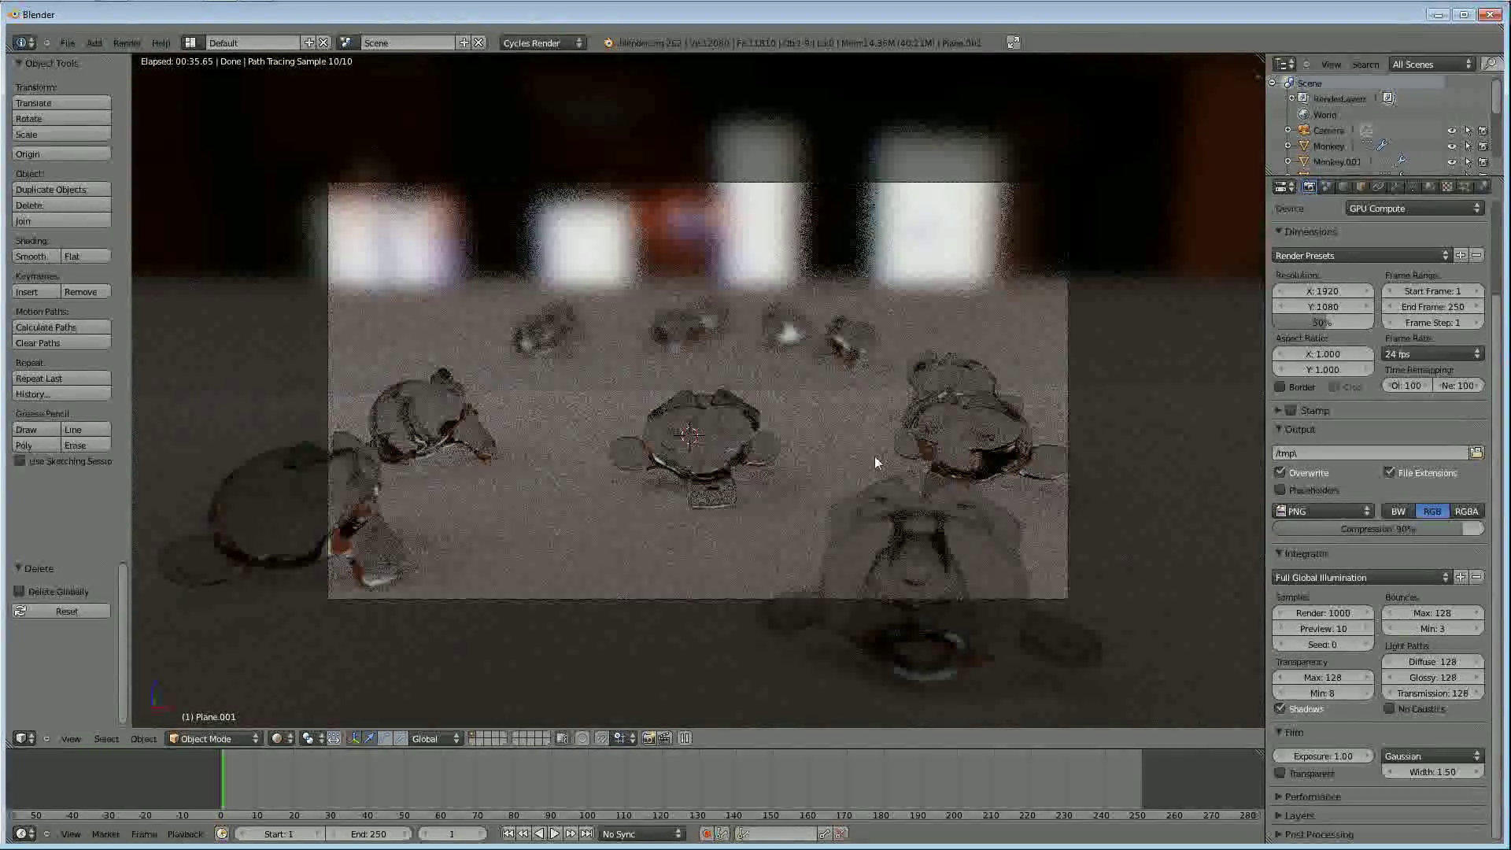
pyautogui.click(1389, 707)
pyautogui.click(1389, 707)
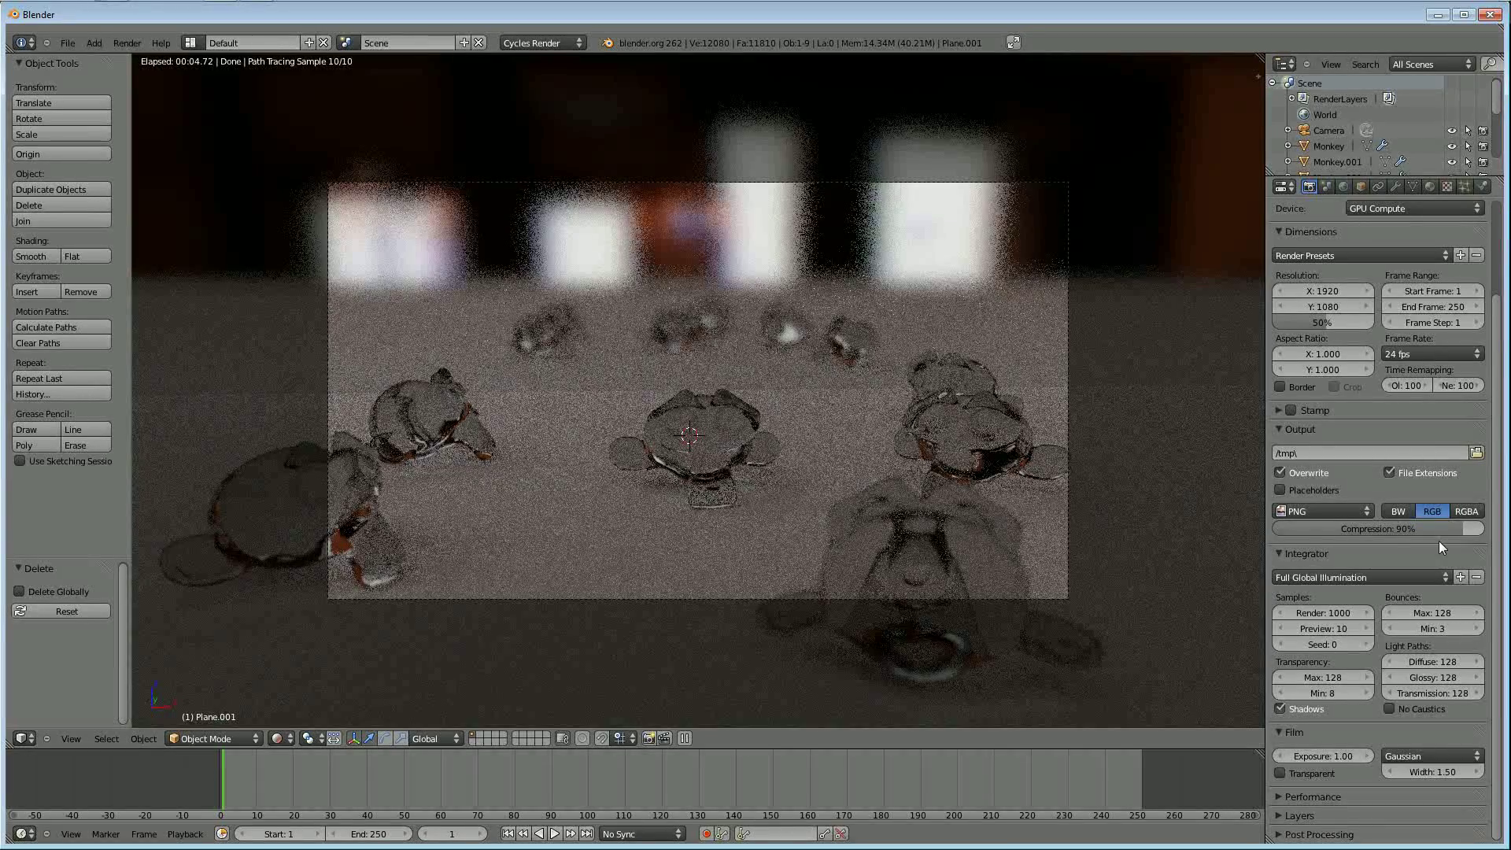
# Try the Direct Light and Limited Global Illumination integrator presets, toggling No Caustics off and on with the latter
pyautogui.click(1344, 577)
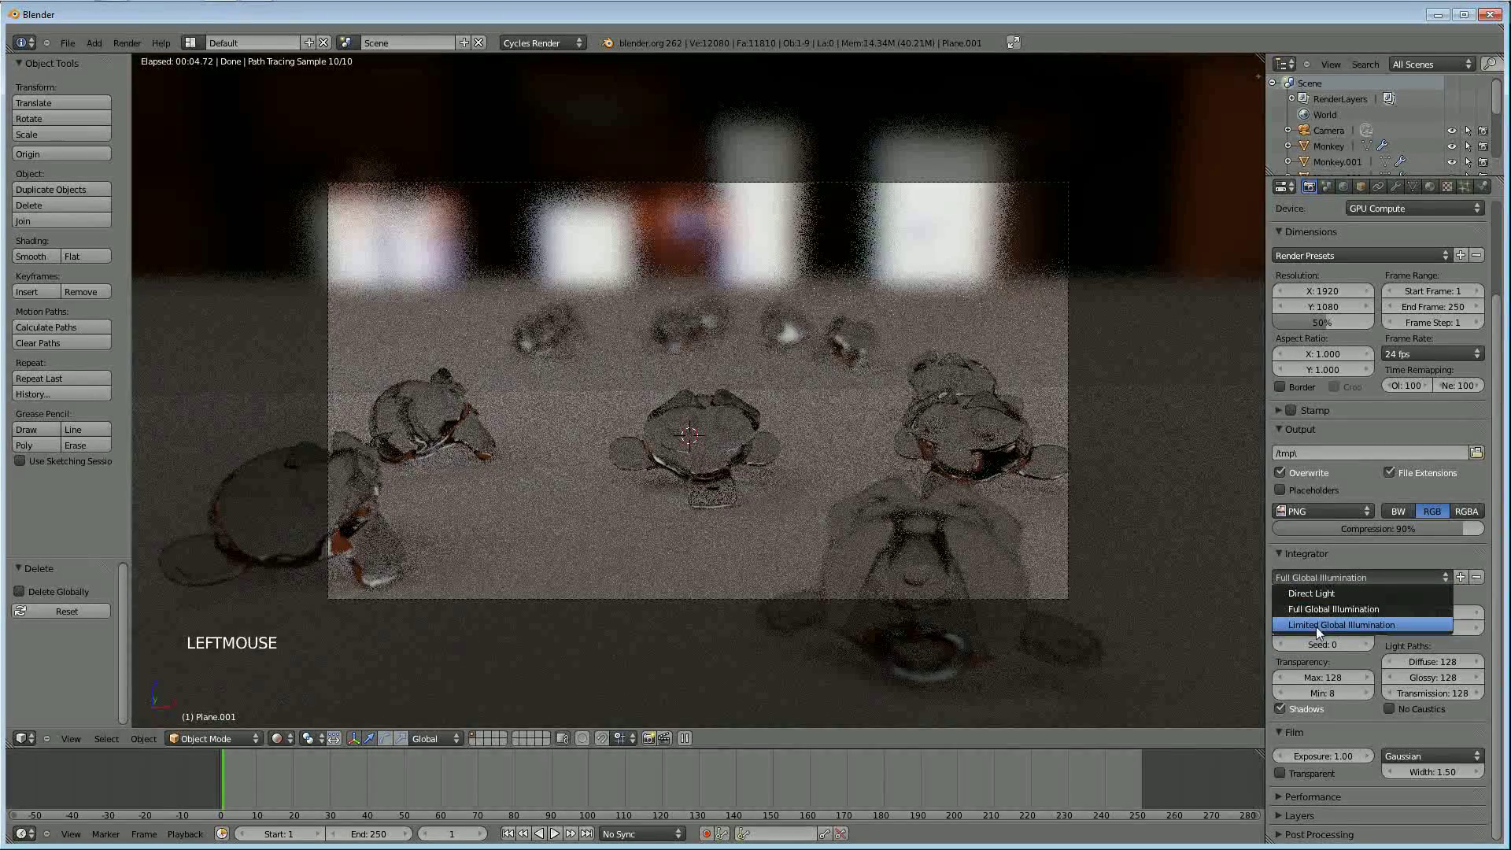
pyautogui.click(1325, 595)
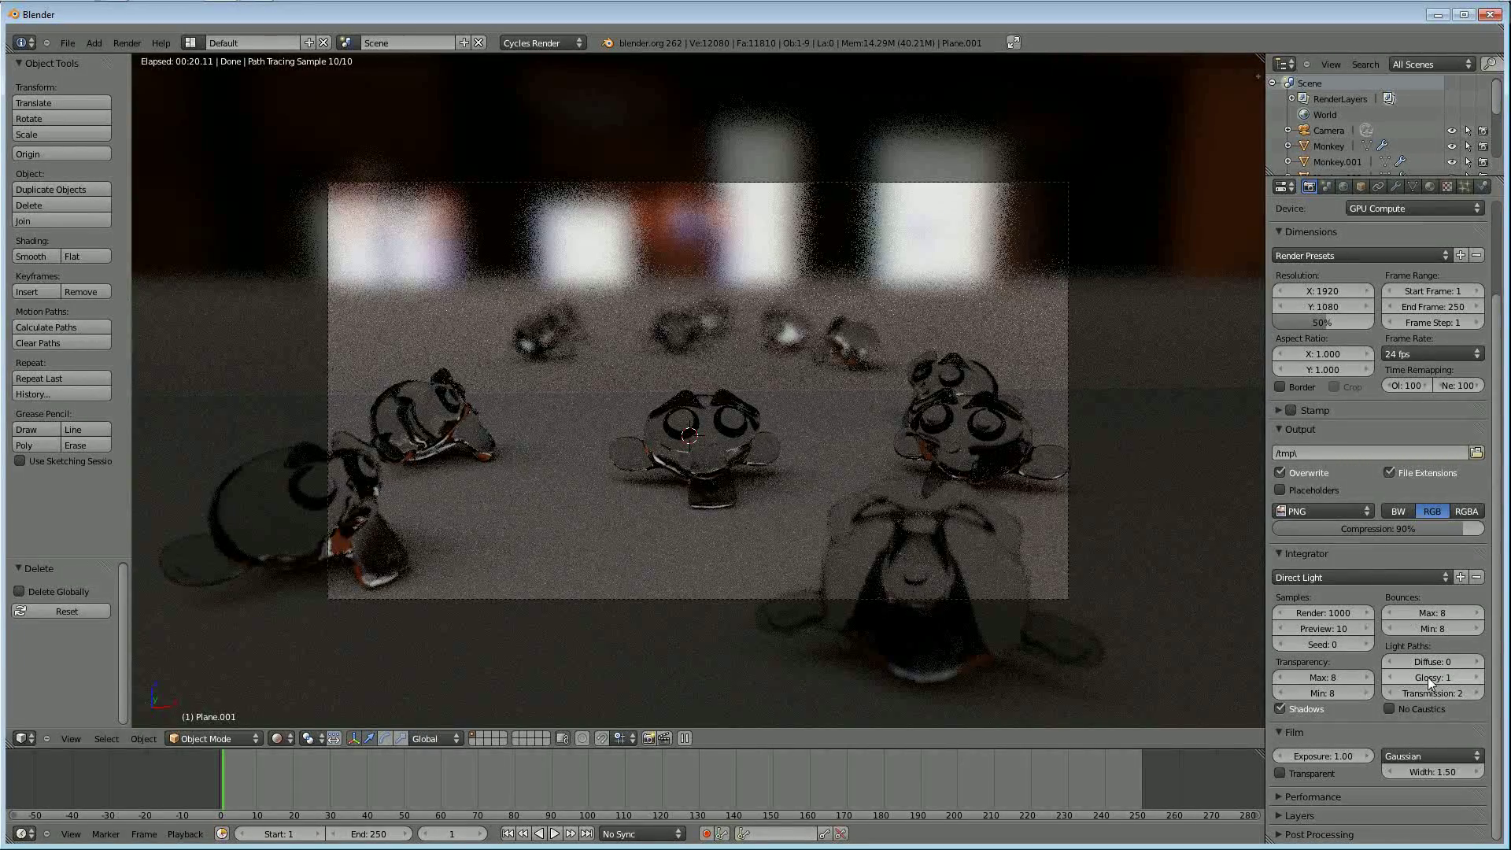
pyautogui.click(1325, 574)
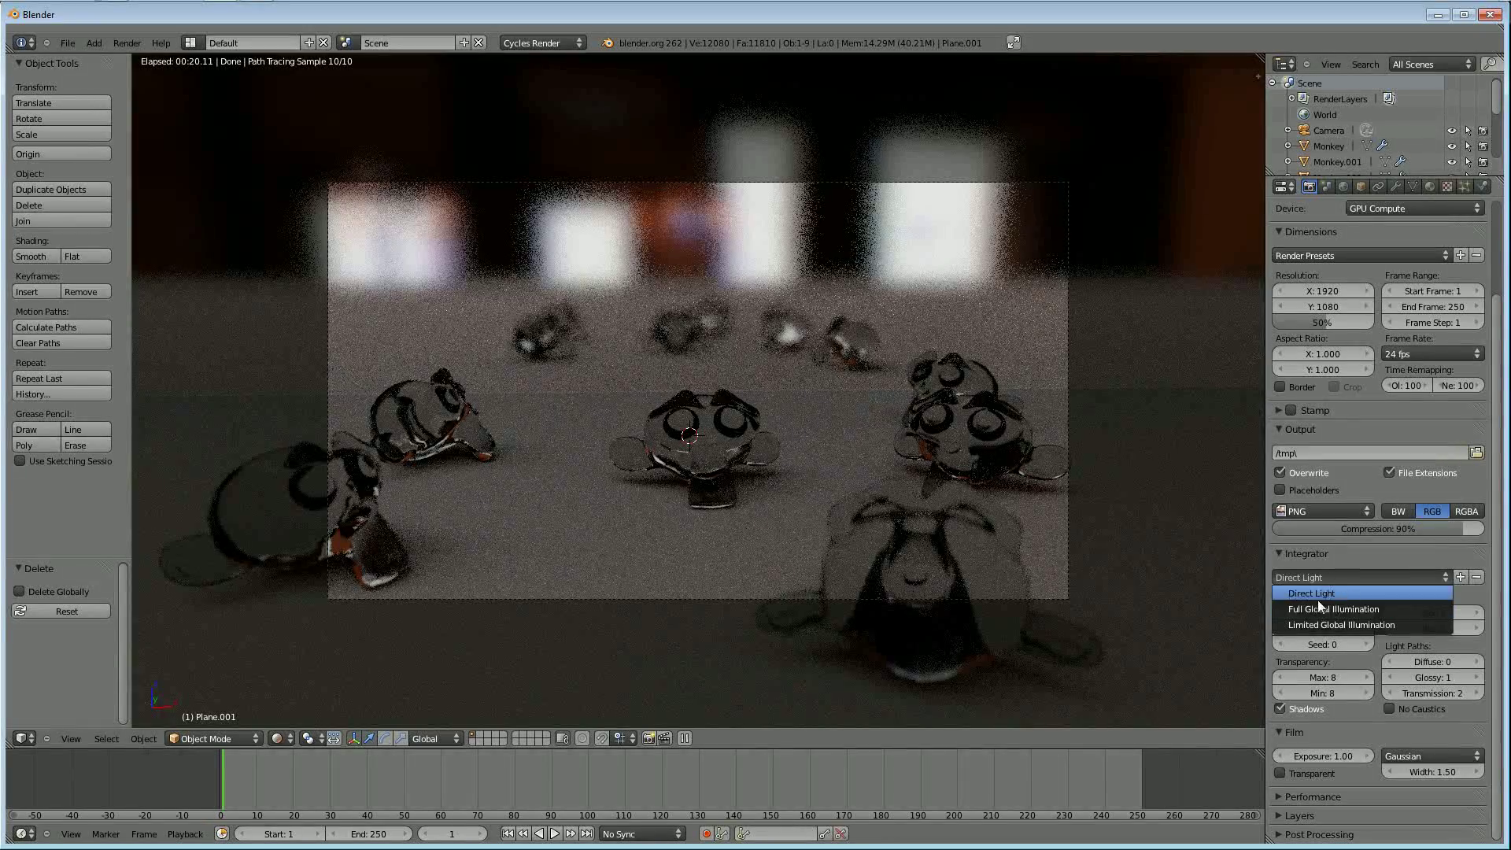
pyautogui.click(1338, 623)
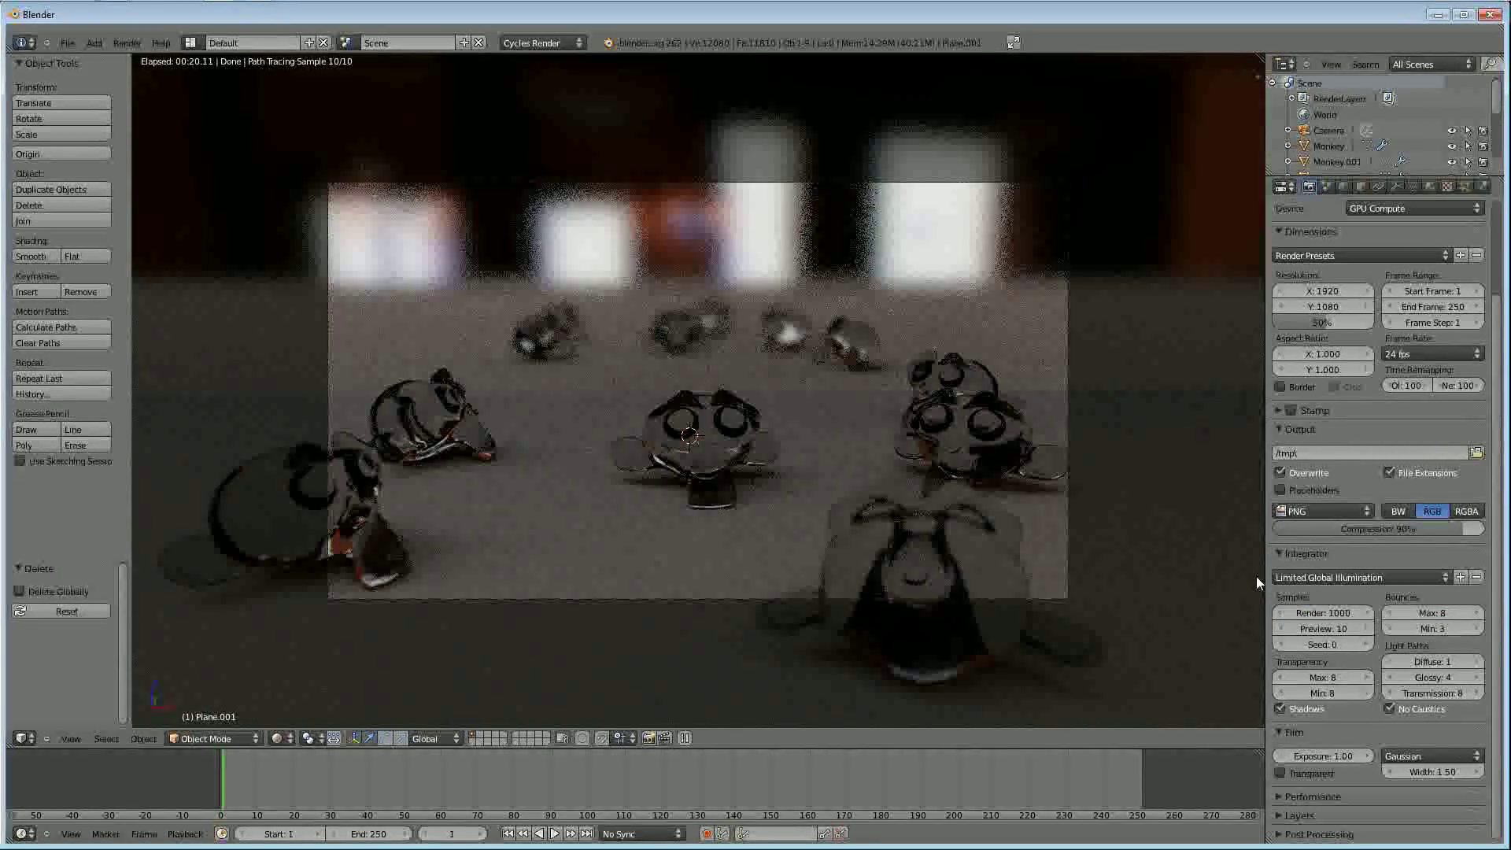
pyautogui.click(1389, 710)
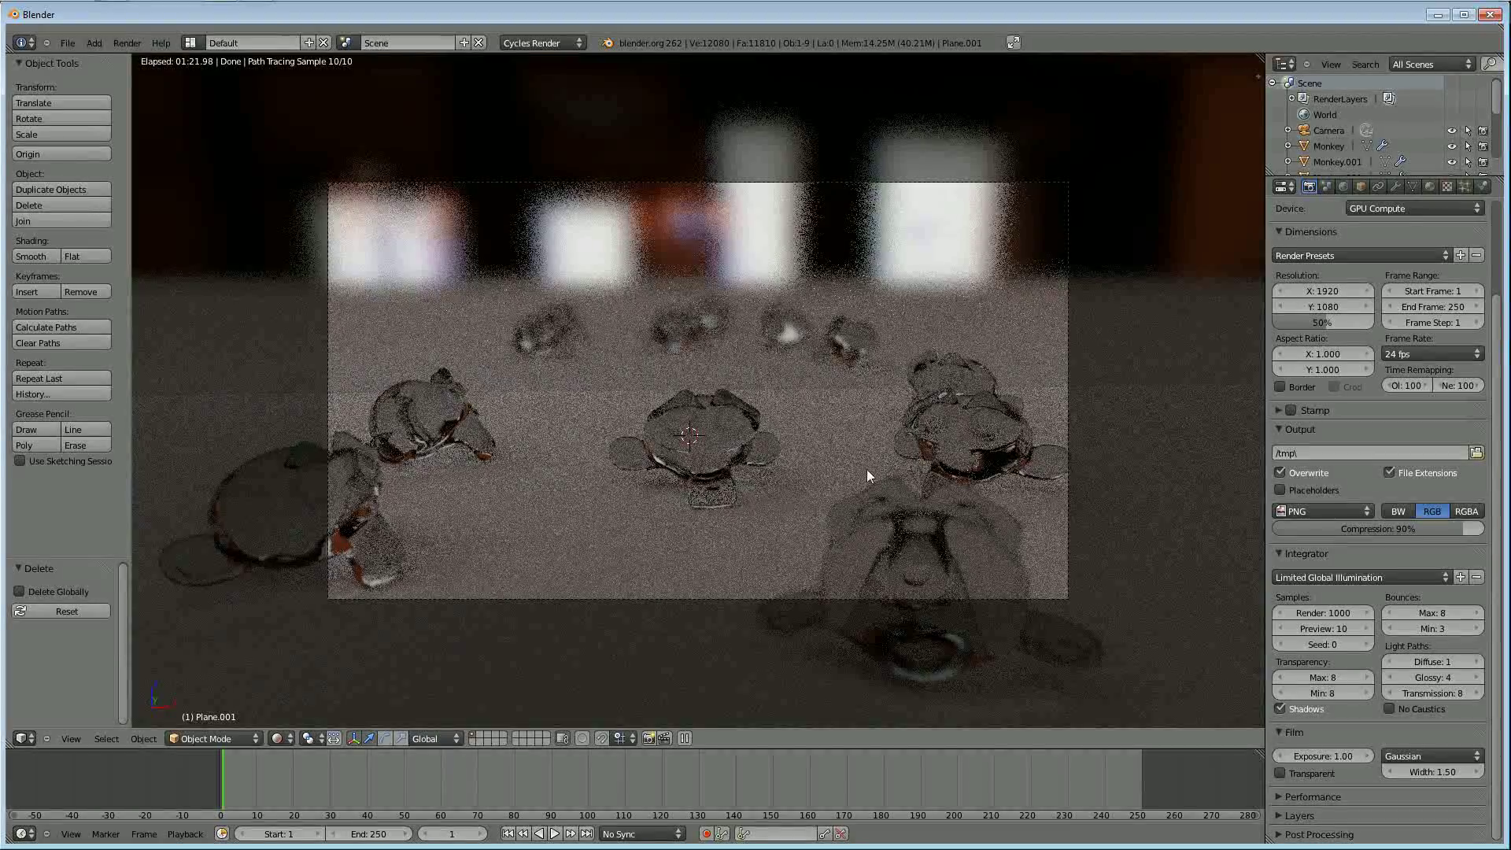
pyautogui.click(1391, 707)
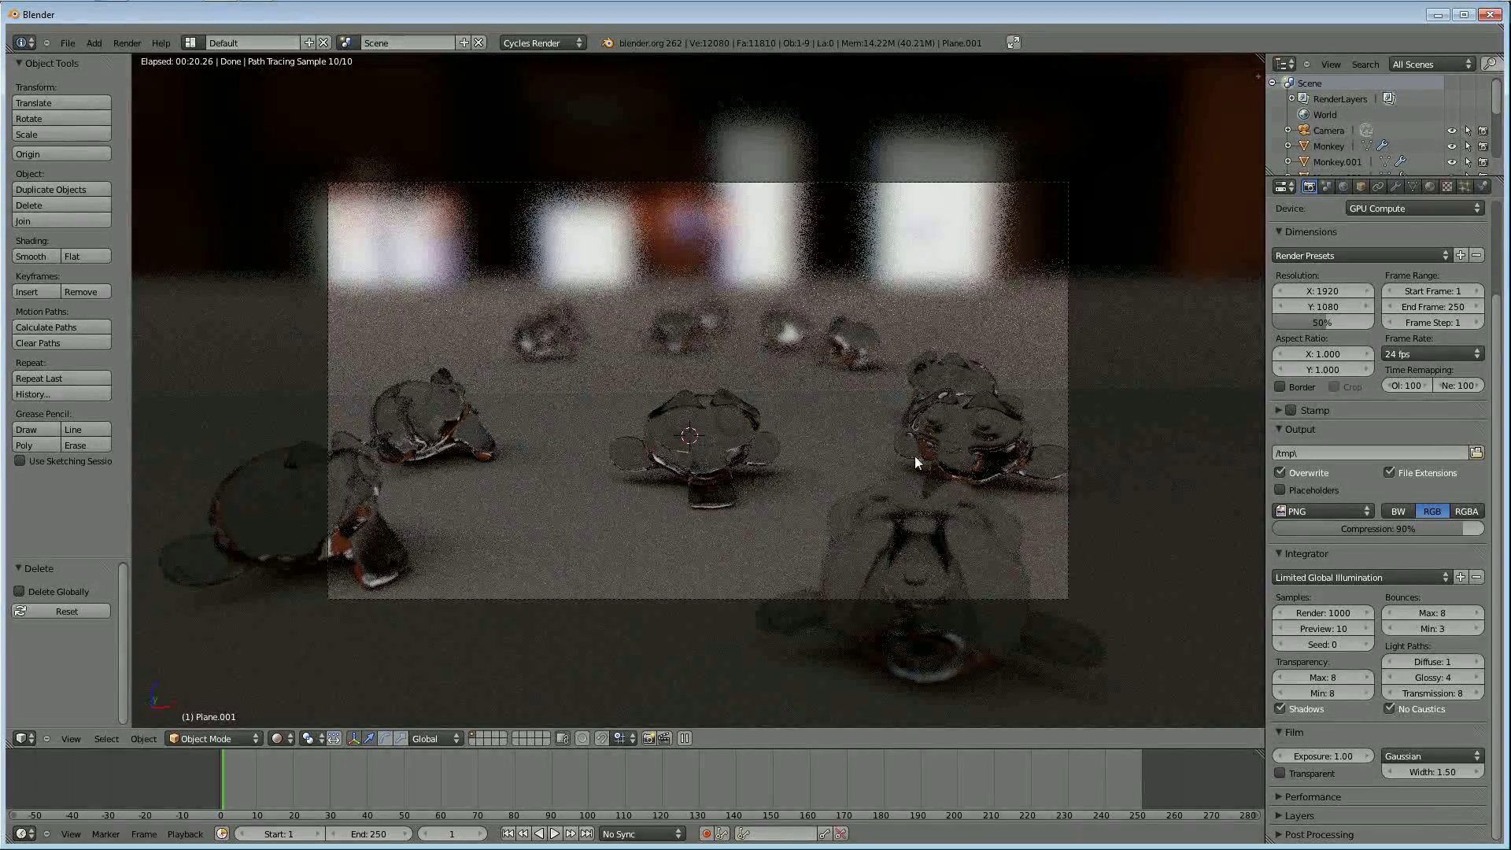
# Switch the integrator preset to Full Global Illumination and toggle No Caustics off and back on to compare
pyautogui.click(1323, 578)
pyautogui.click(1335, 611)
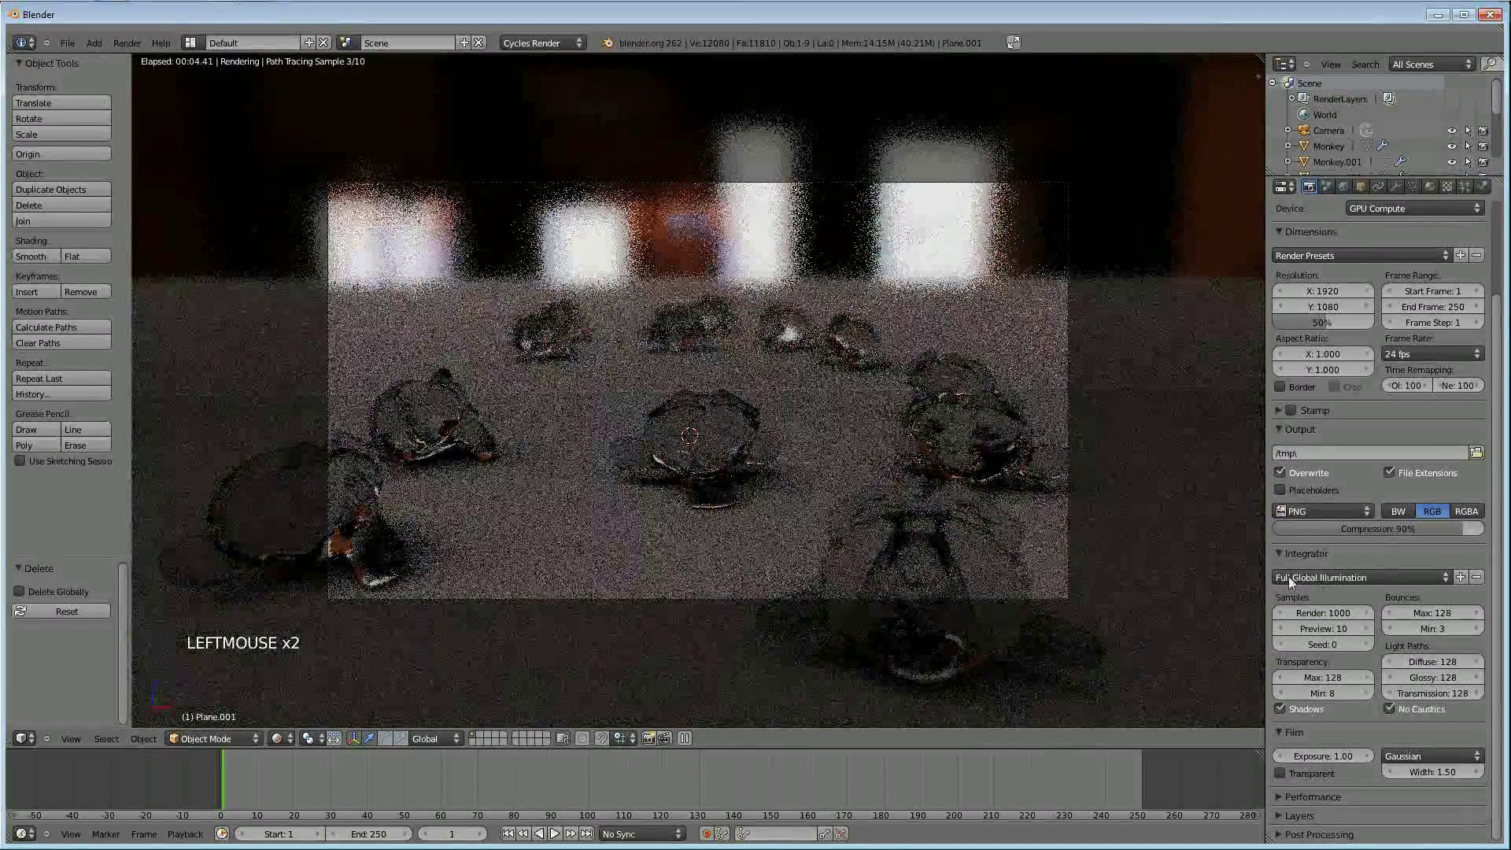
pyautogui.click(1389, 710)
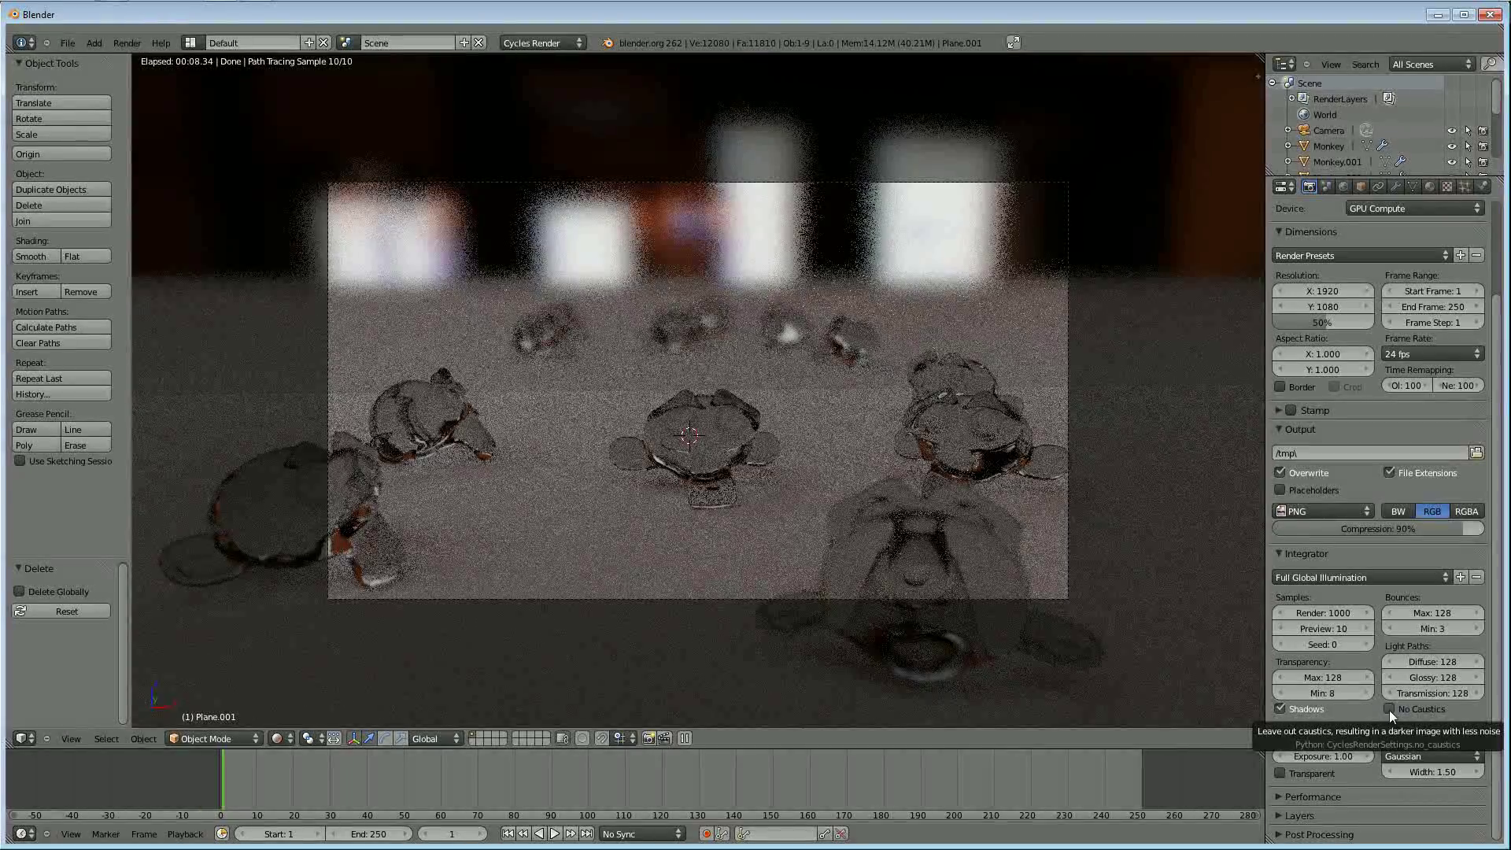
pyautogui.click(1390, 708)
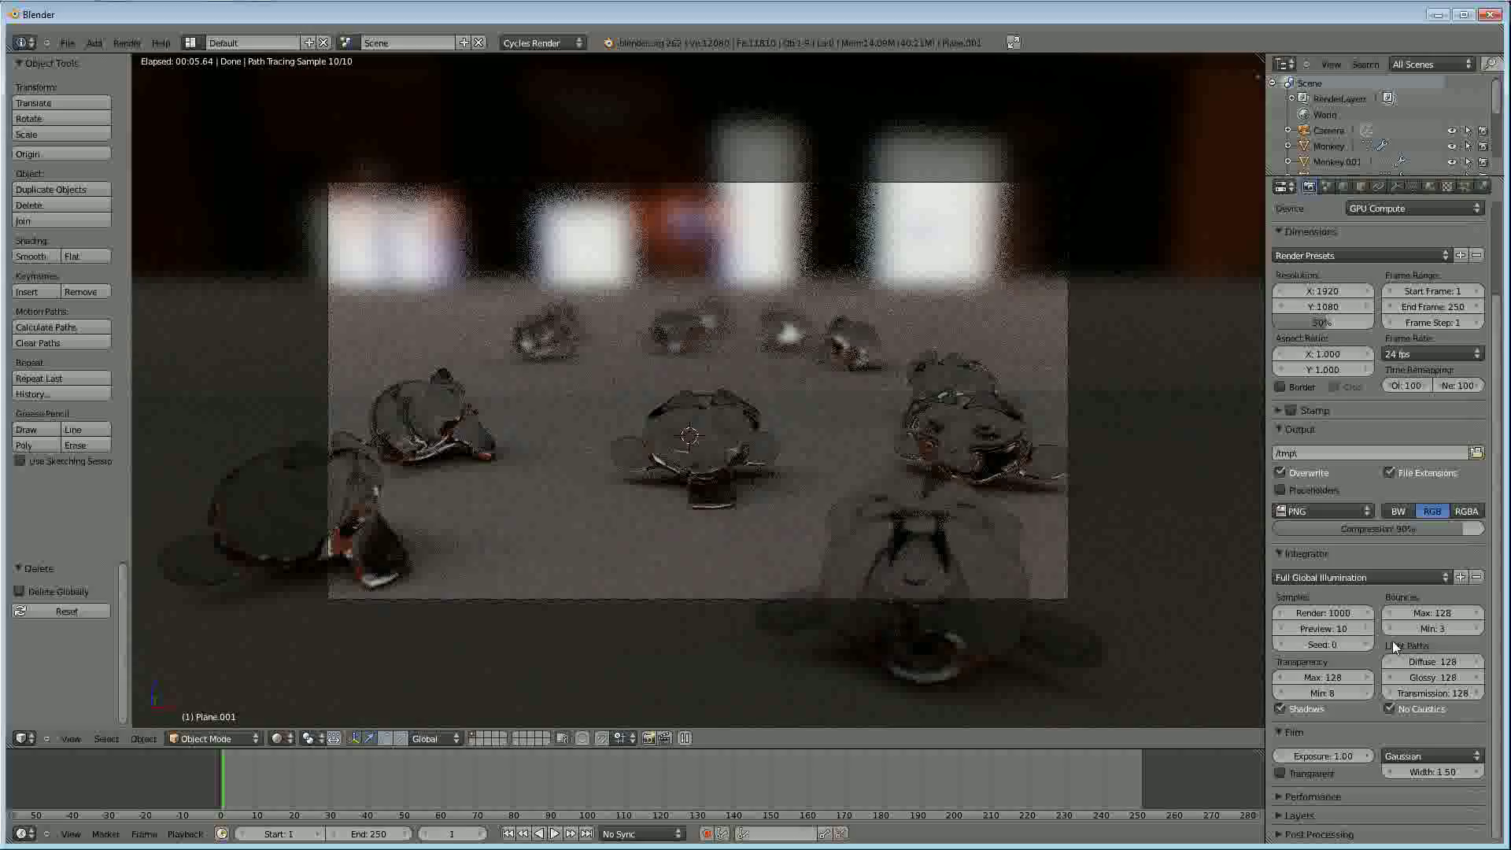
# Apply the Direct Light integrator preset and disable No Caustics
pyautogui.click(1363, 579)
pyautogui.click(1366, 586)
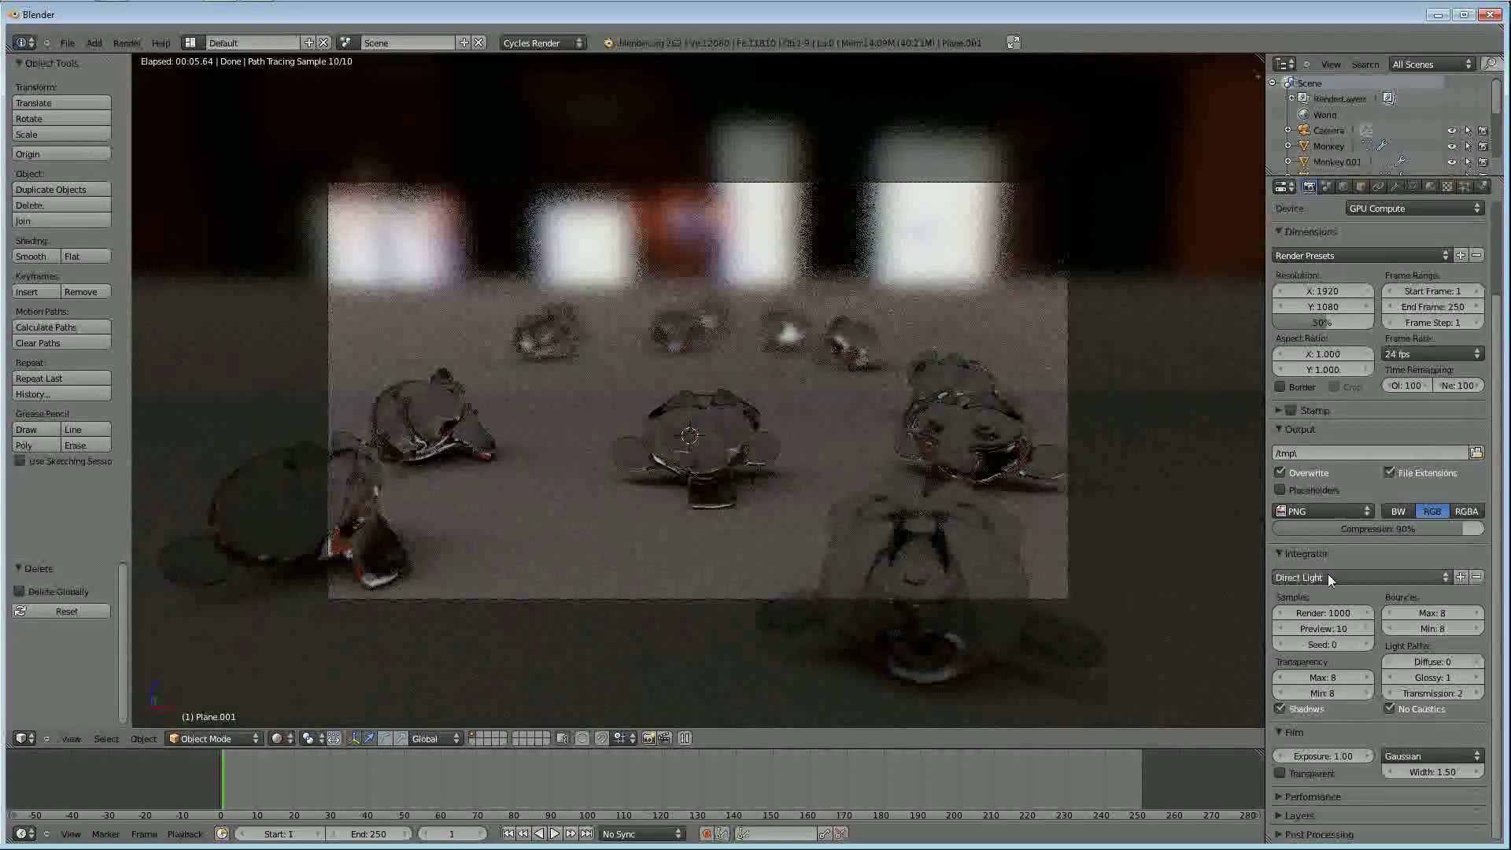
pyautogui.click(1389, 708)
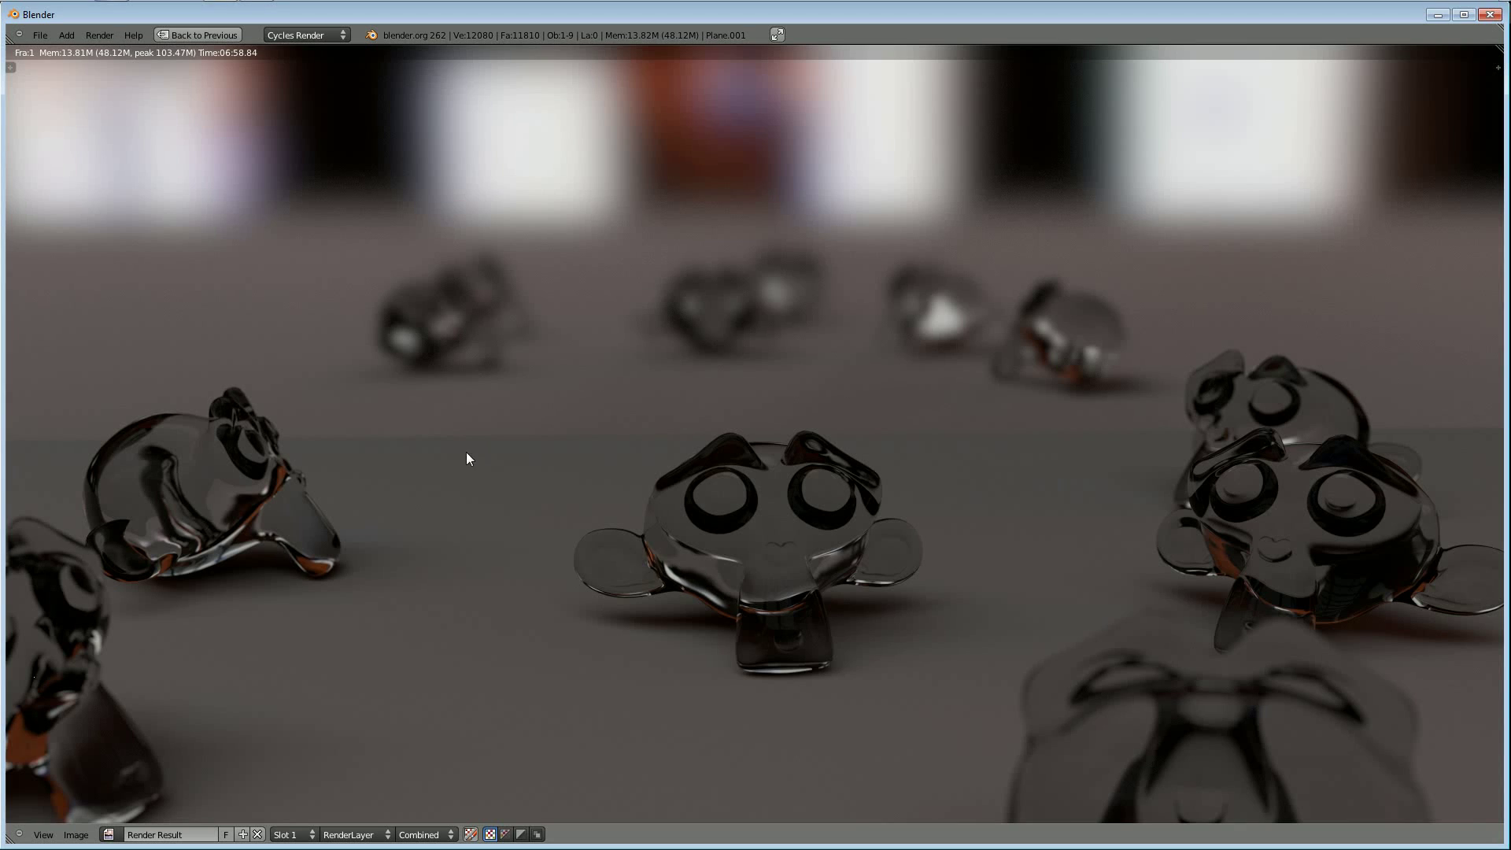
# Examine the finished render of the monkeys as a whole and up close, and return to the 3D view
pyautogui.scroll(-2, 573, 440)
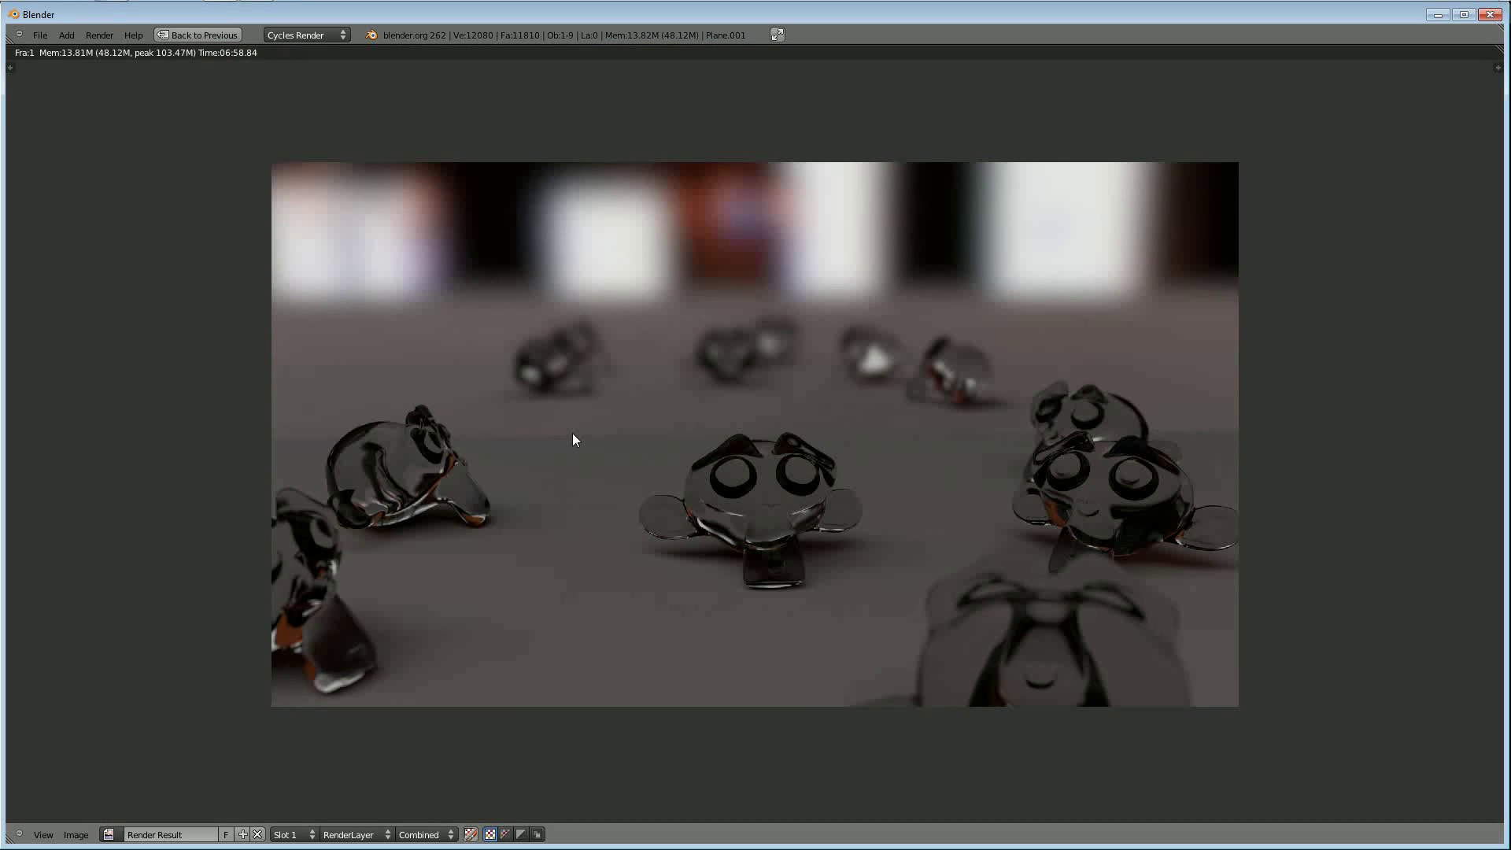
pyautogui.scroll(1, 573, 440)
pyautogui.scroll(1, 574, 425)
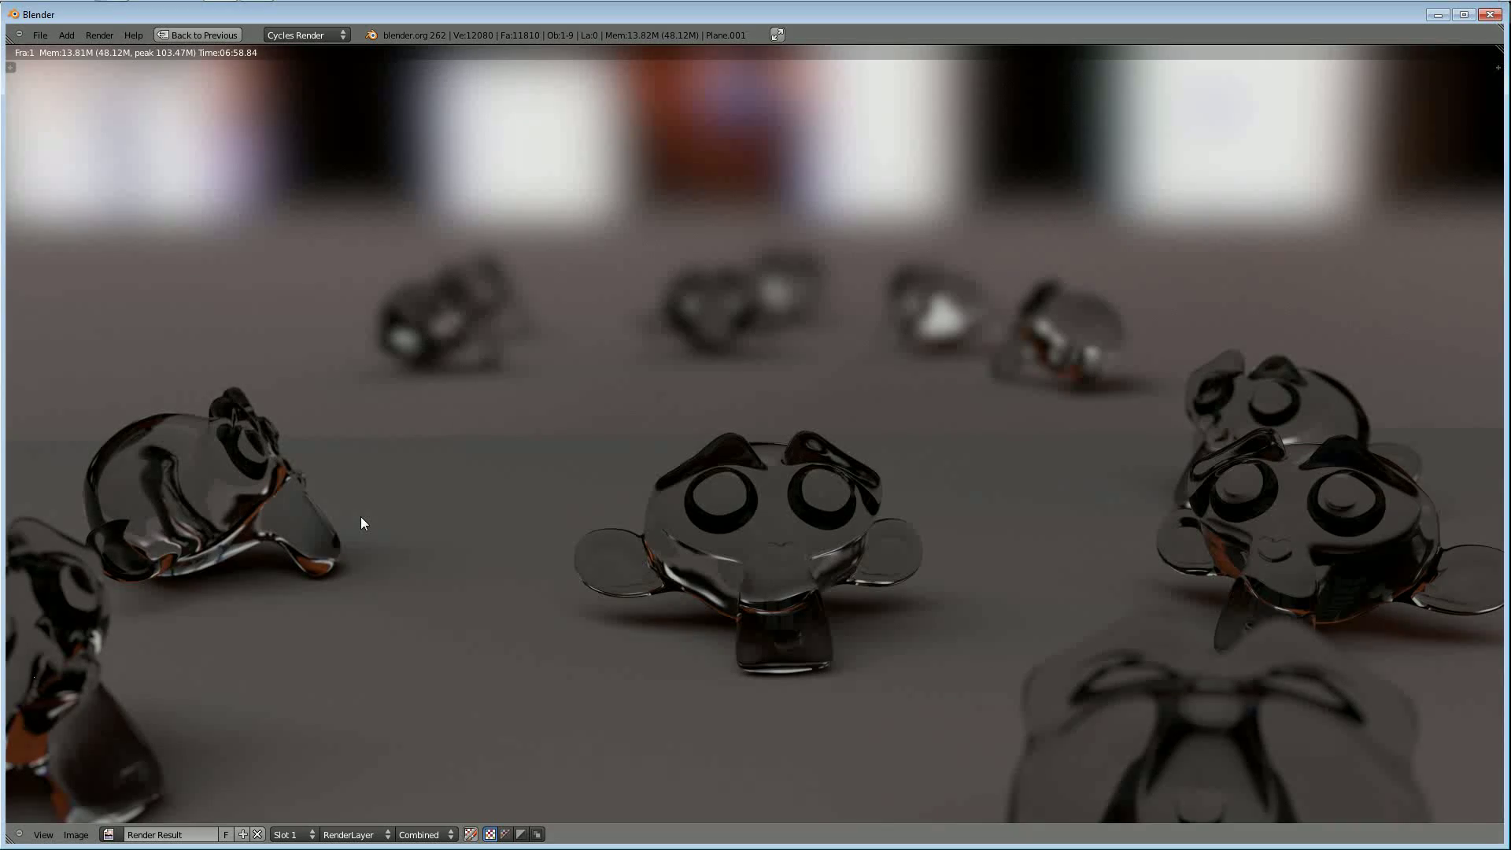
pyautogui.press('Escape')
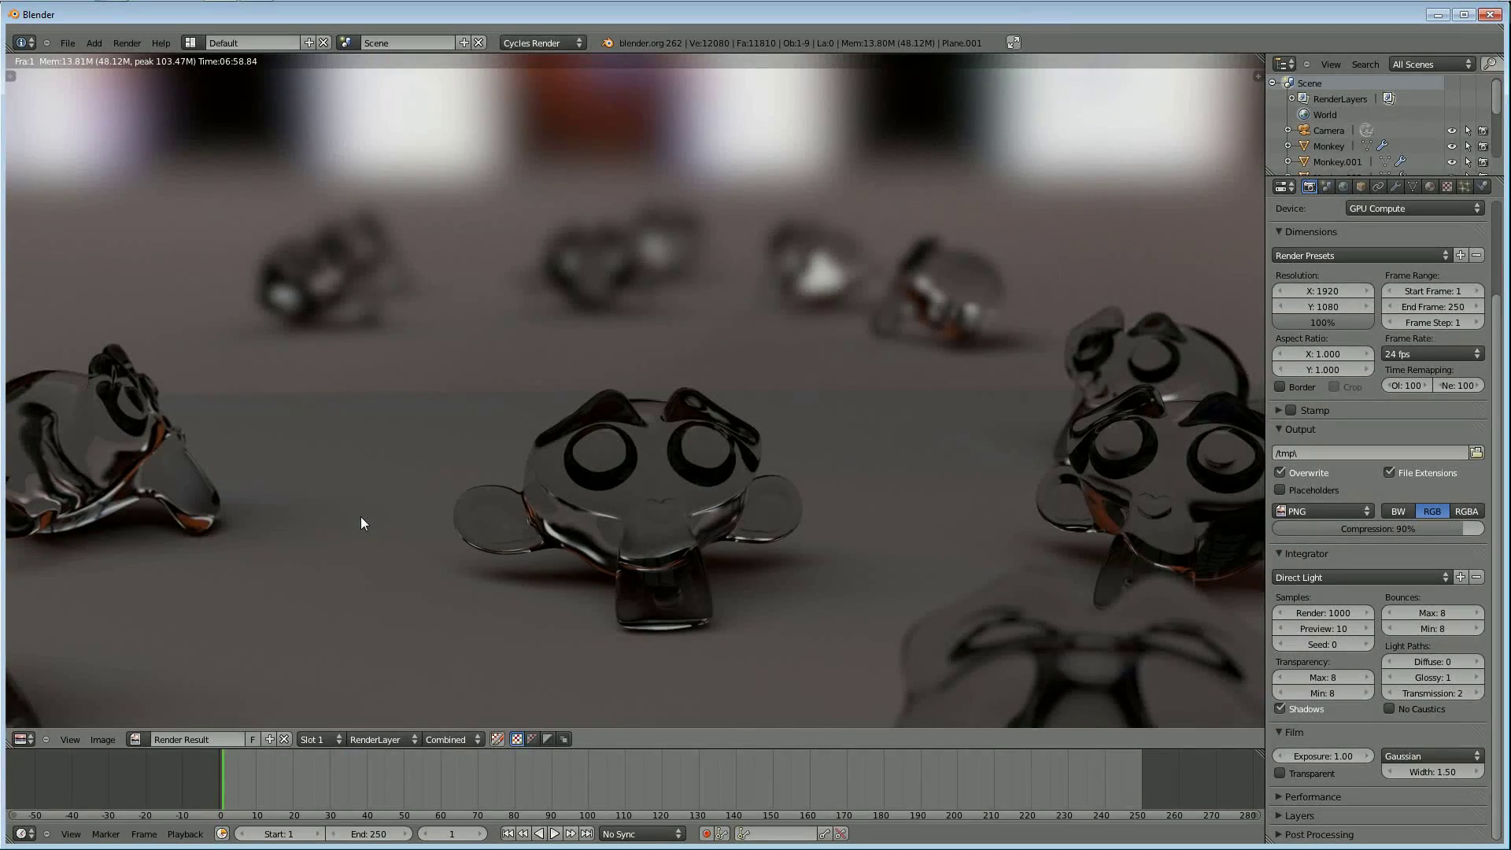
pyautogui.press('F11')
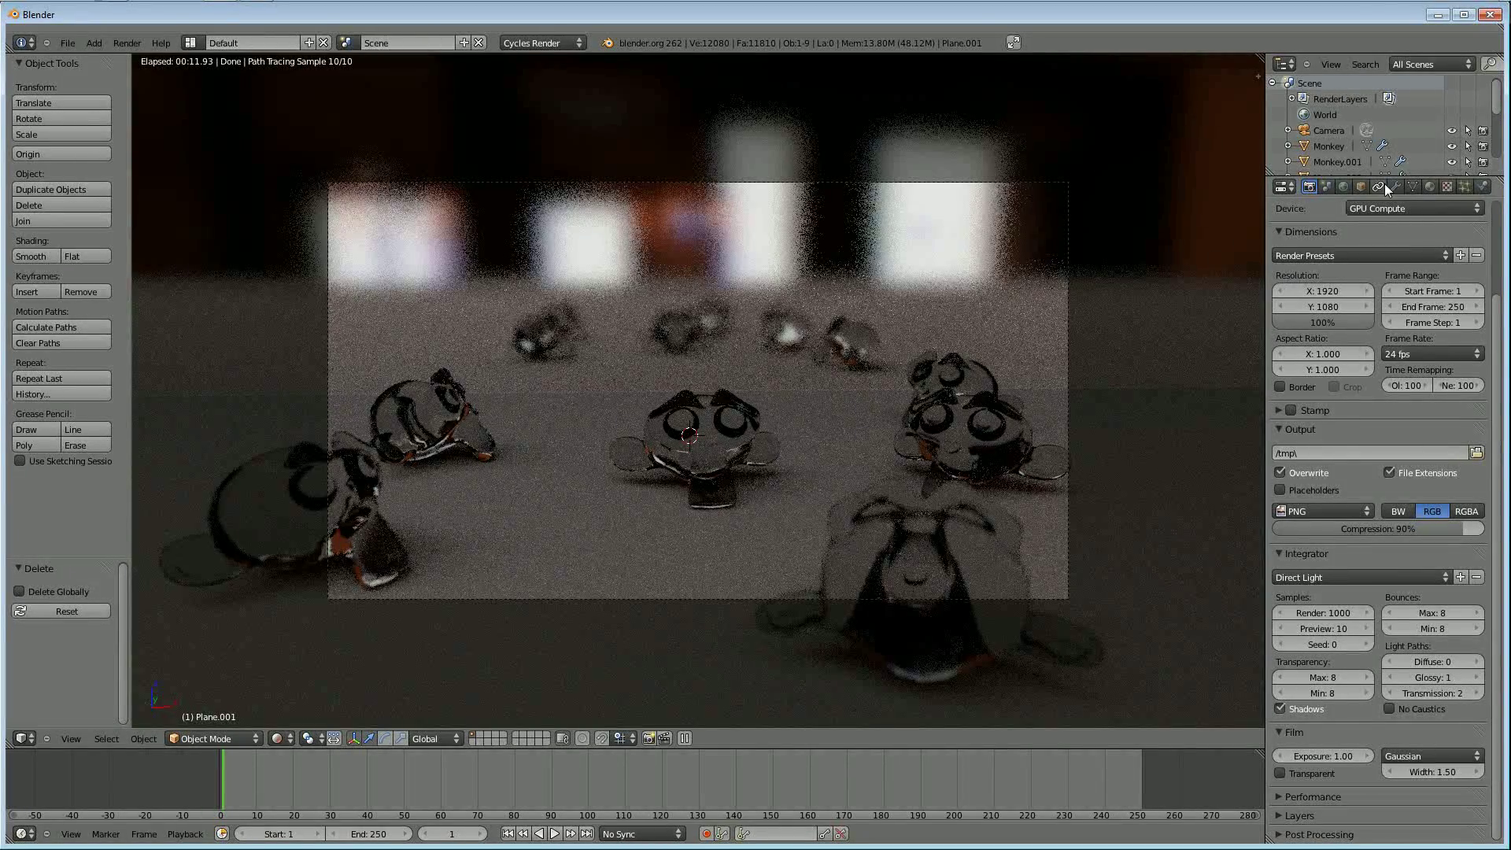
pyautogui.click(1428, 187)
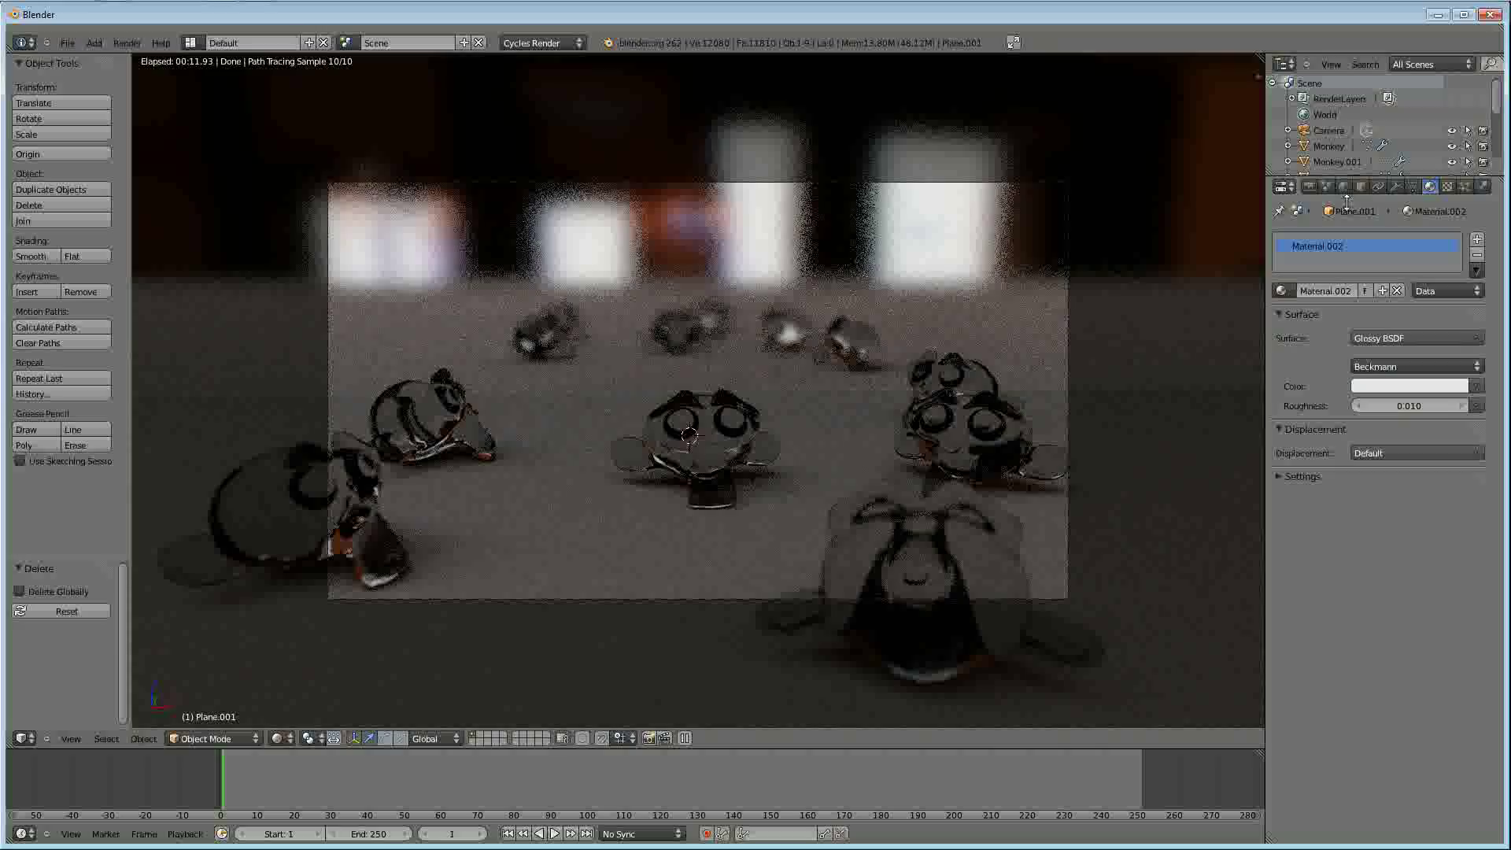
pyautogui.click(1309, 186)
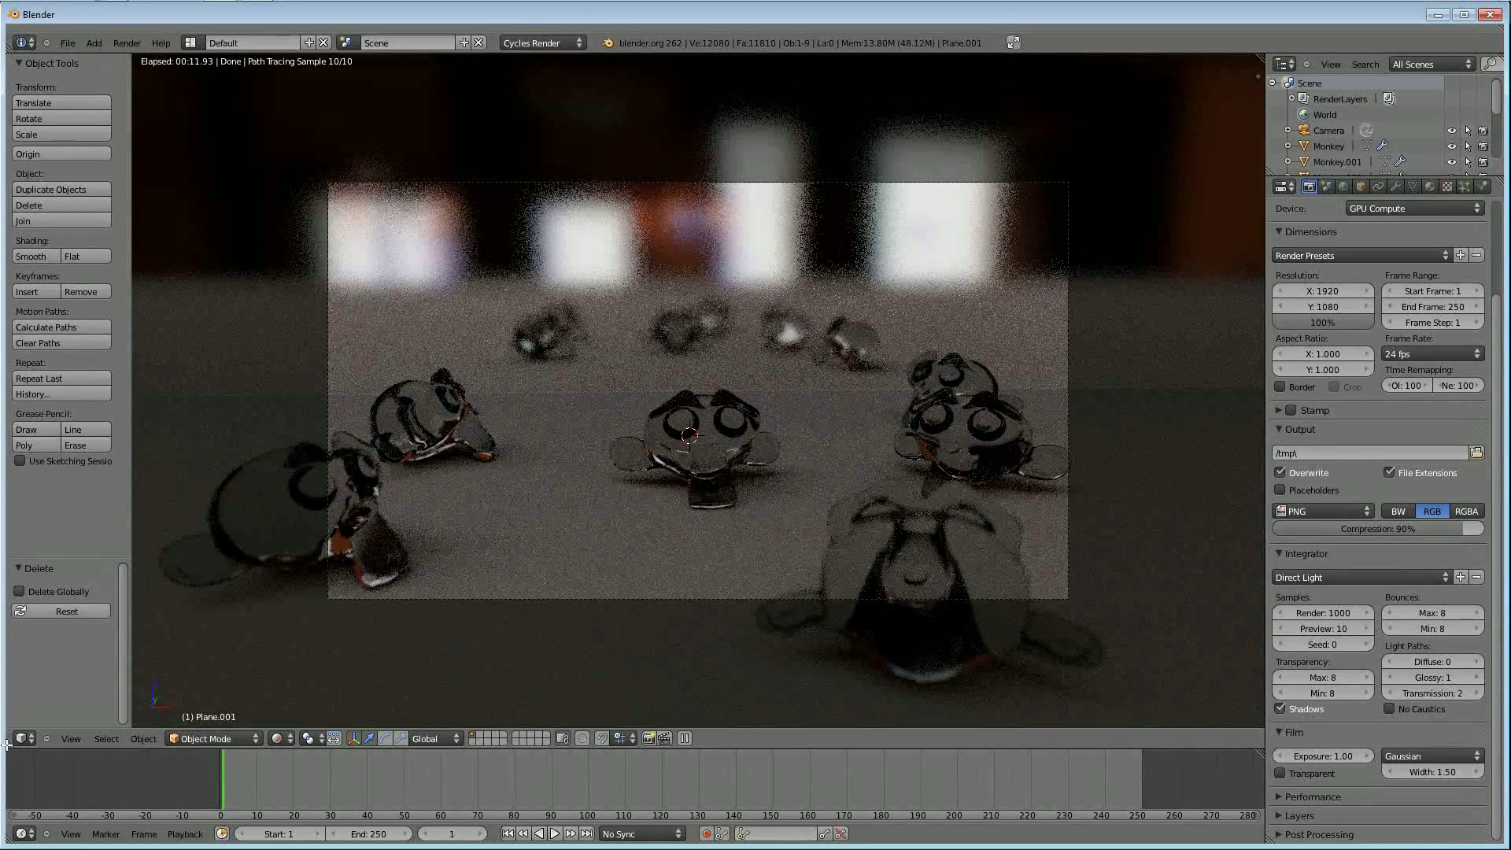
# Split the 3D view in two, making one half a Node Editor and returning the camera view to Solid shading
pyautogui.moveTo(10, 742); pyautogui.dragTo(545, 718)
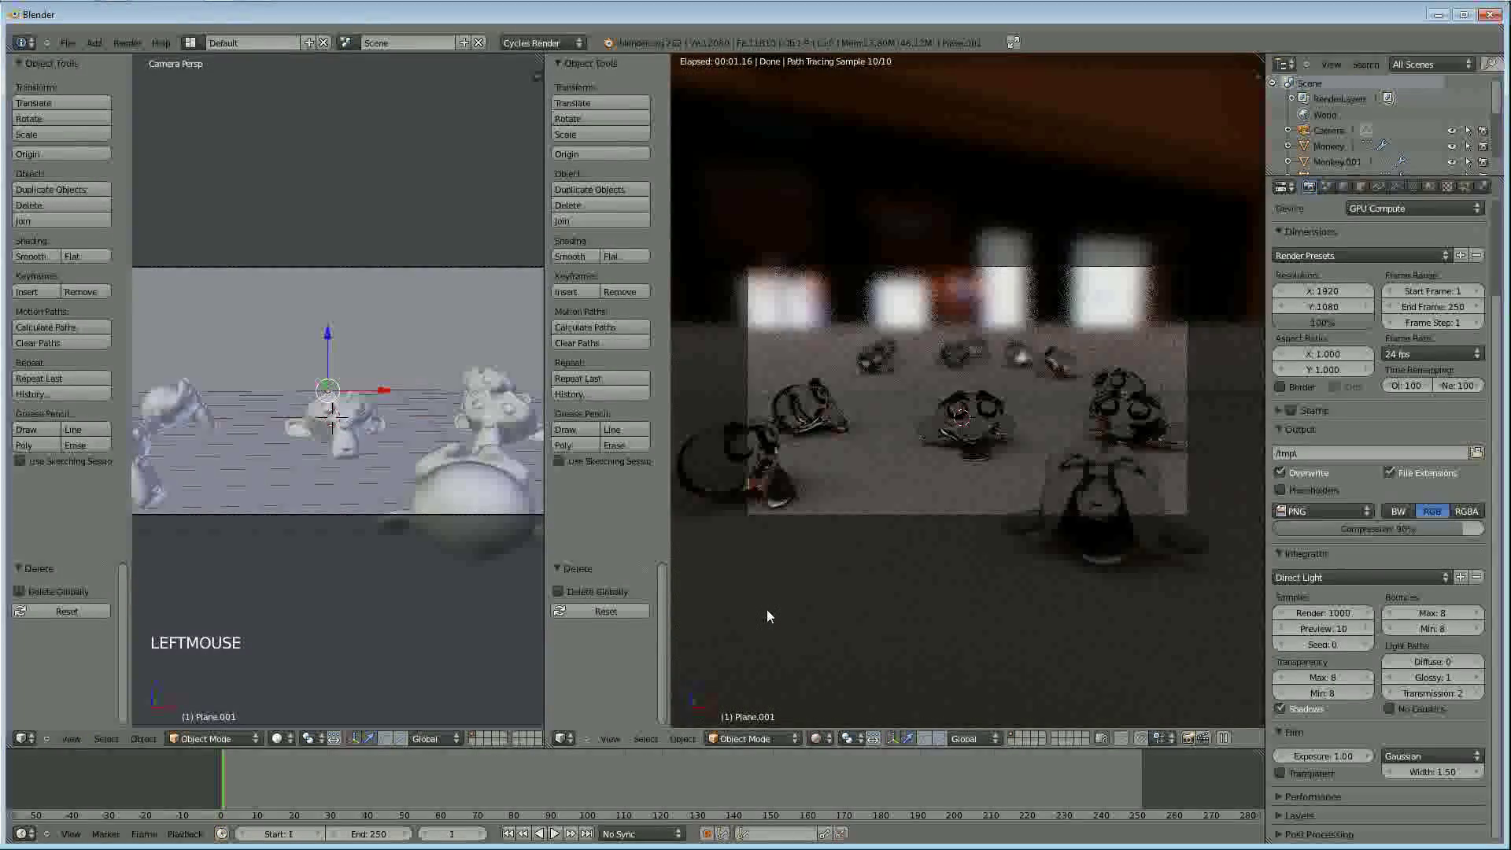
pyautogui.press('z')
pyautogui.press('z')
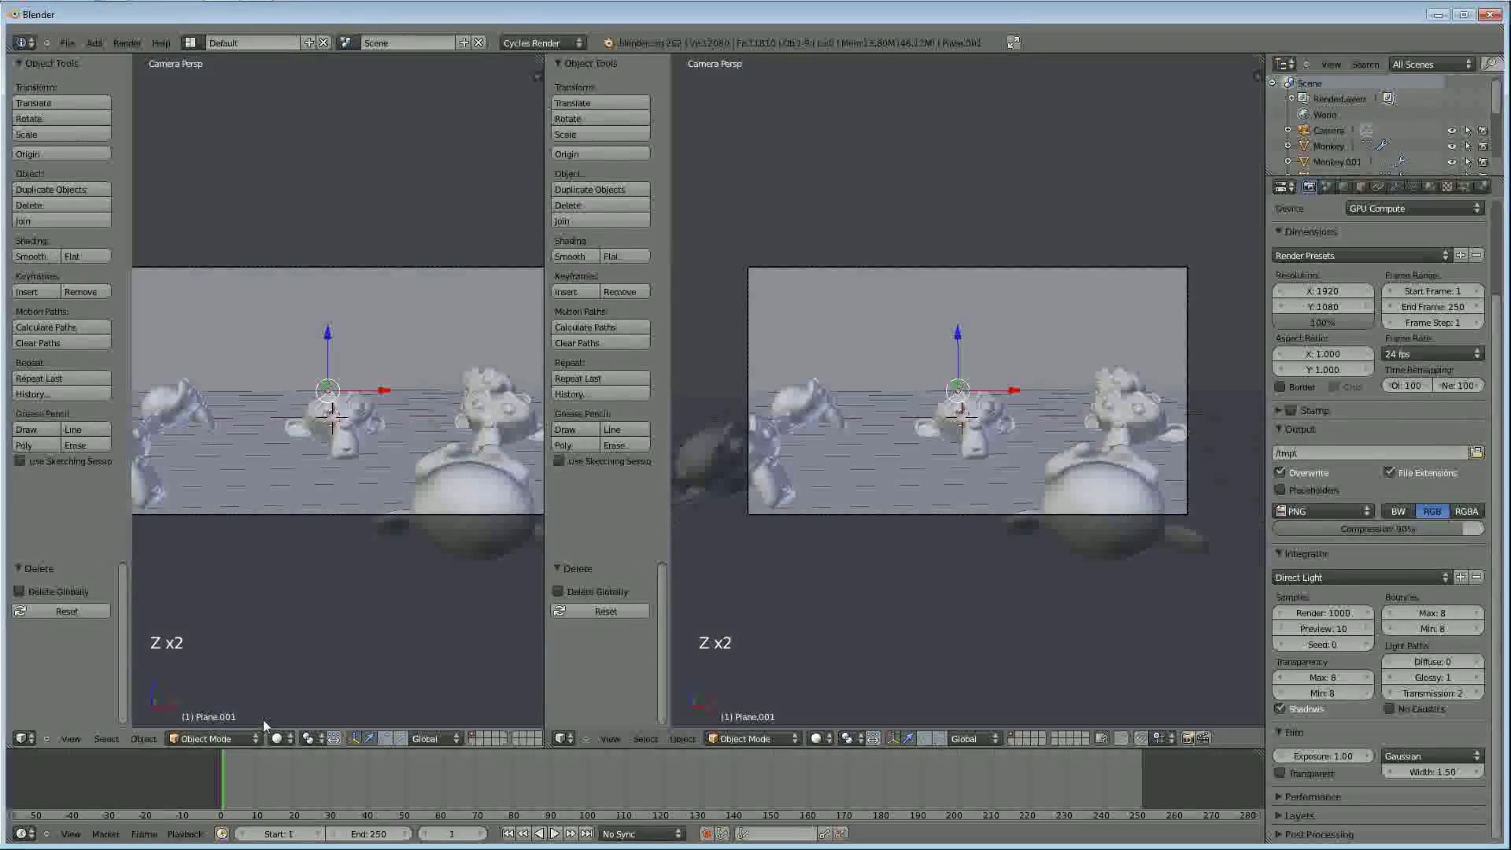
pyautogui.click(22, 738)
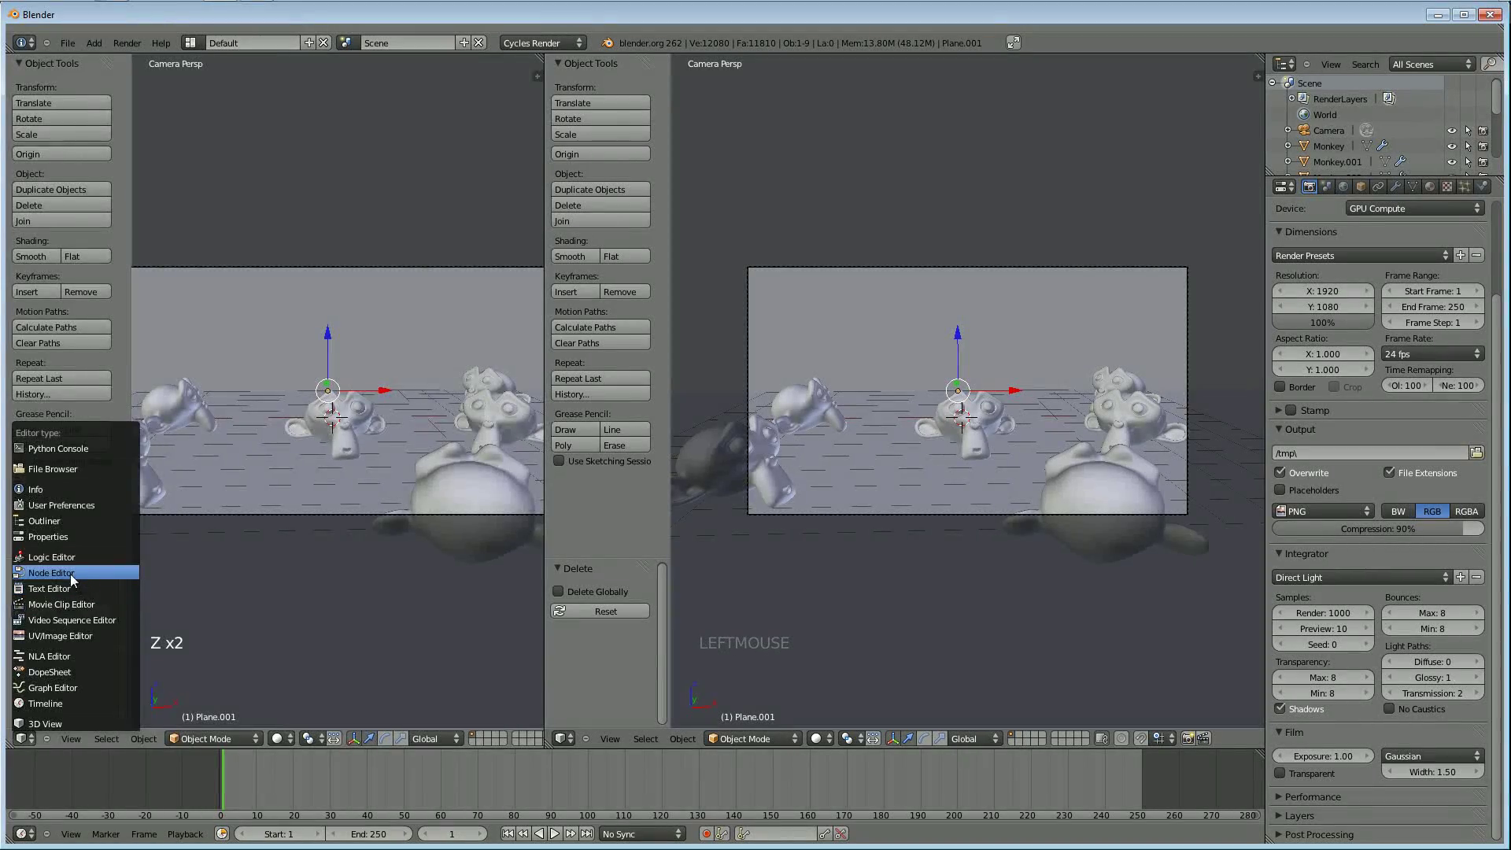
pyautogui.click(69, 573)
# Add a Velvet BSDF node below the plane material's Glossy BSDF node
pyautogui.hotkey('shift', 'a')
pyautogui.moveTo(190, 512)
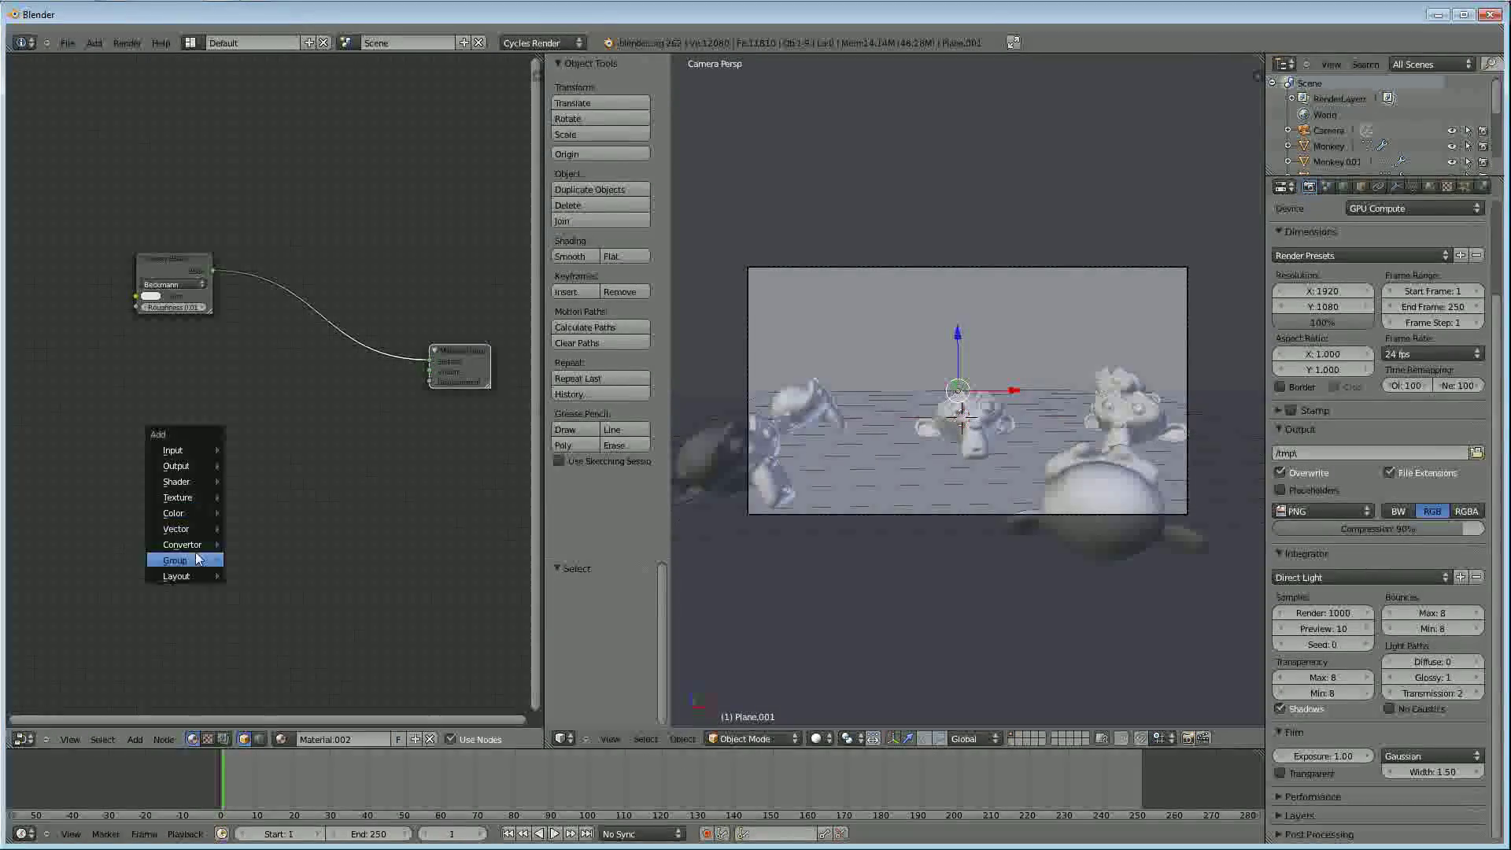
pyautogui.moveTo(192, 482)
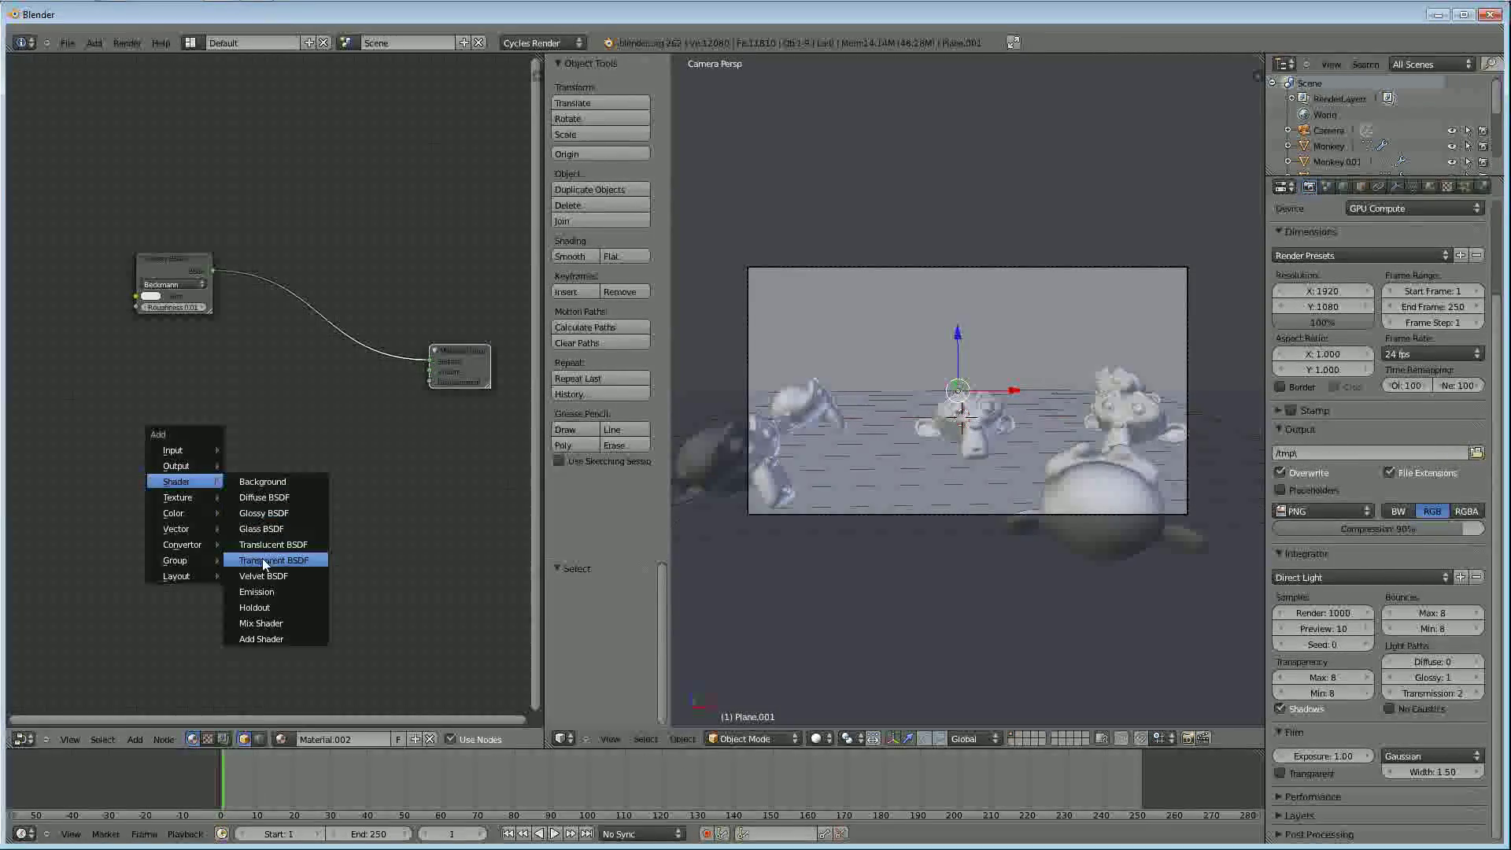
pyautogui.click(313, 576)
pyautogui.click(174, 377)
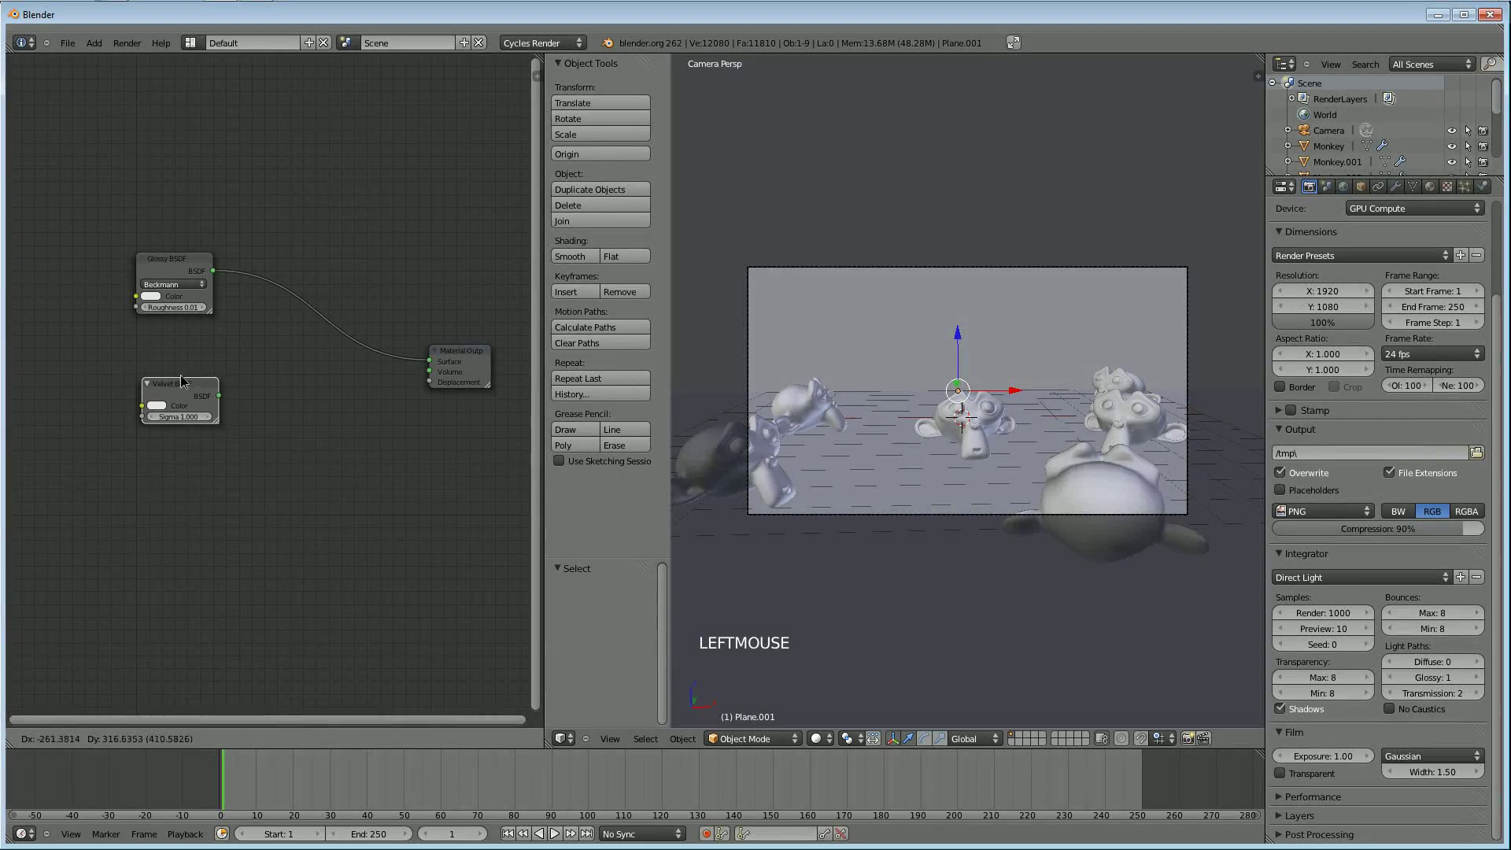
# Add a Mix Shader before the Material Output and feed it with the Glossy BSDF and Velvet BSDF
pyautogui.moveTo(216, 391); pyautogui.dragTo(312, 390)
pyautogui.hotkey('shift', 'a')
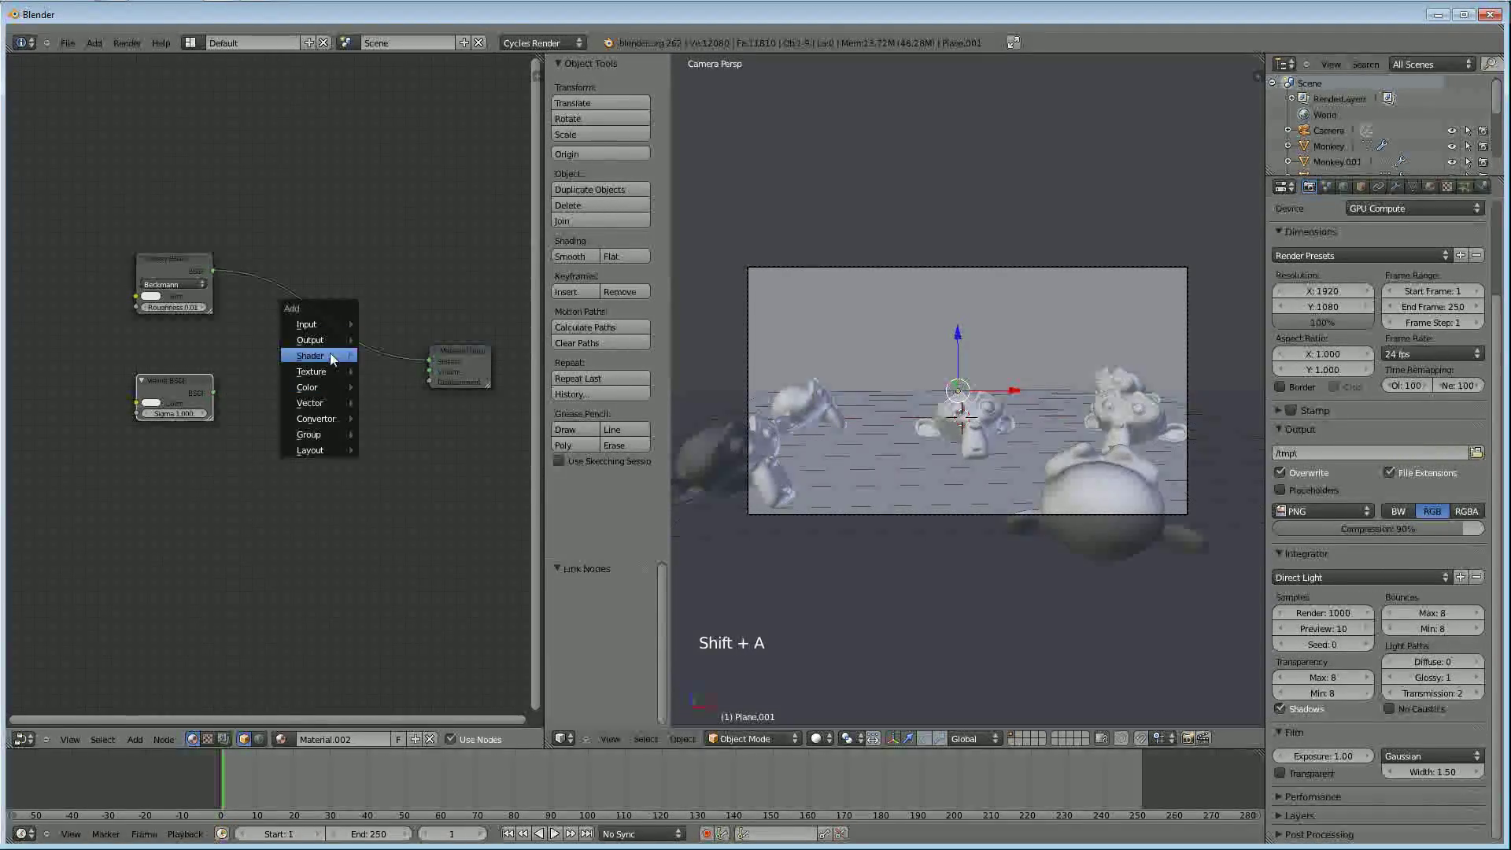
pyautogui.moveTo(319, 357)
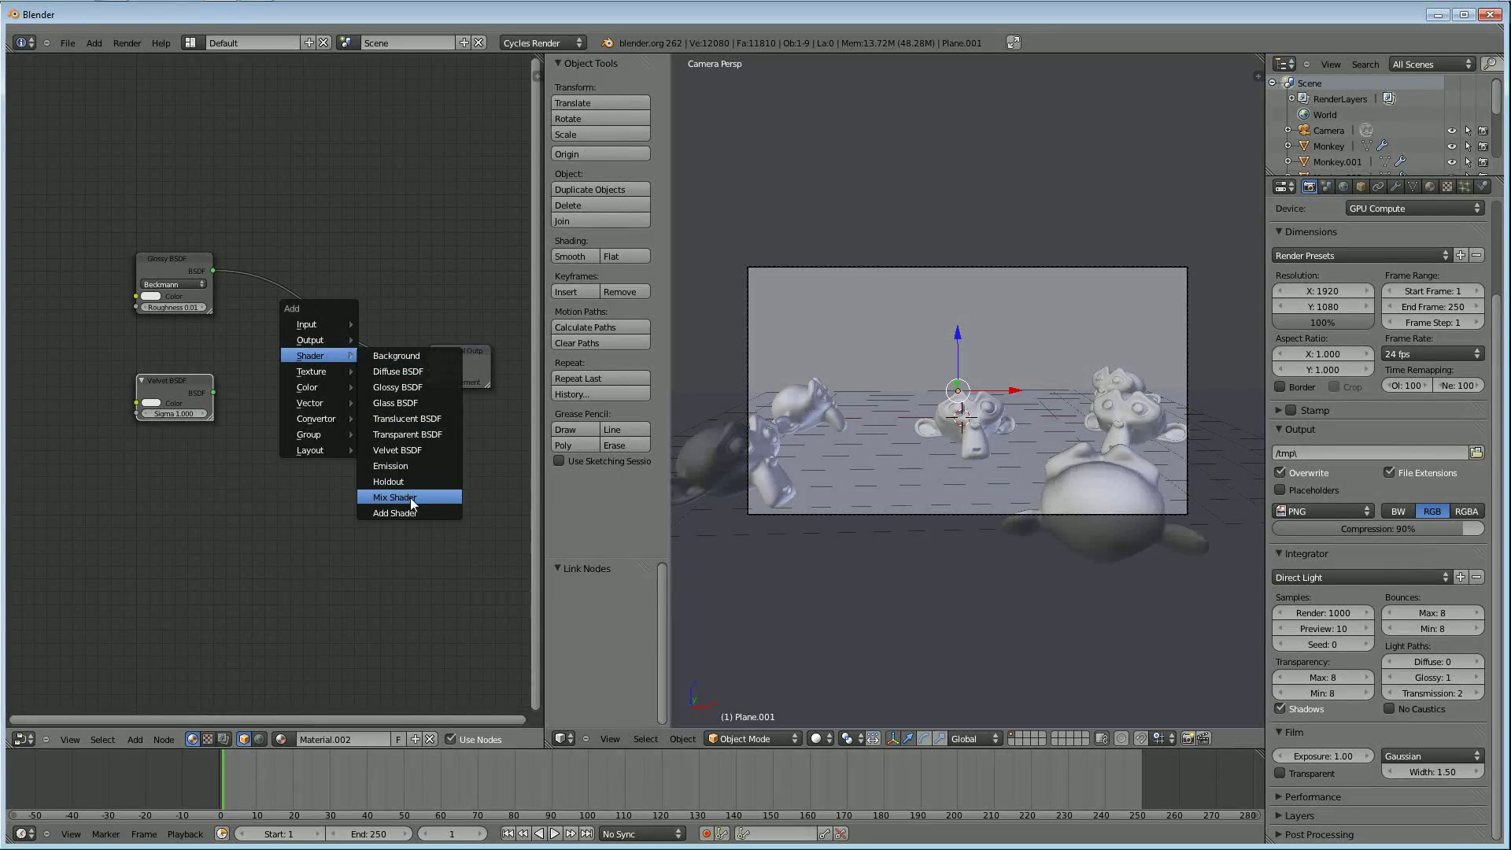
pyautogui.click(397, 497)
pyautogui.click(361, 348)
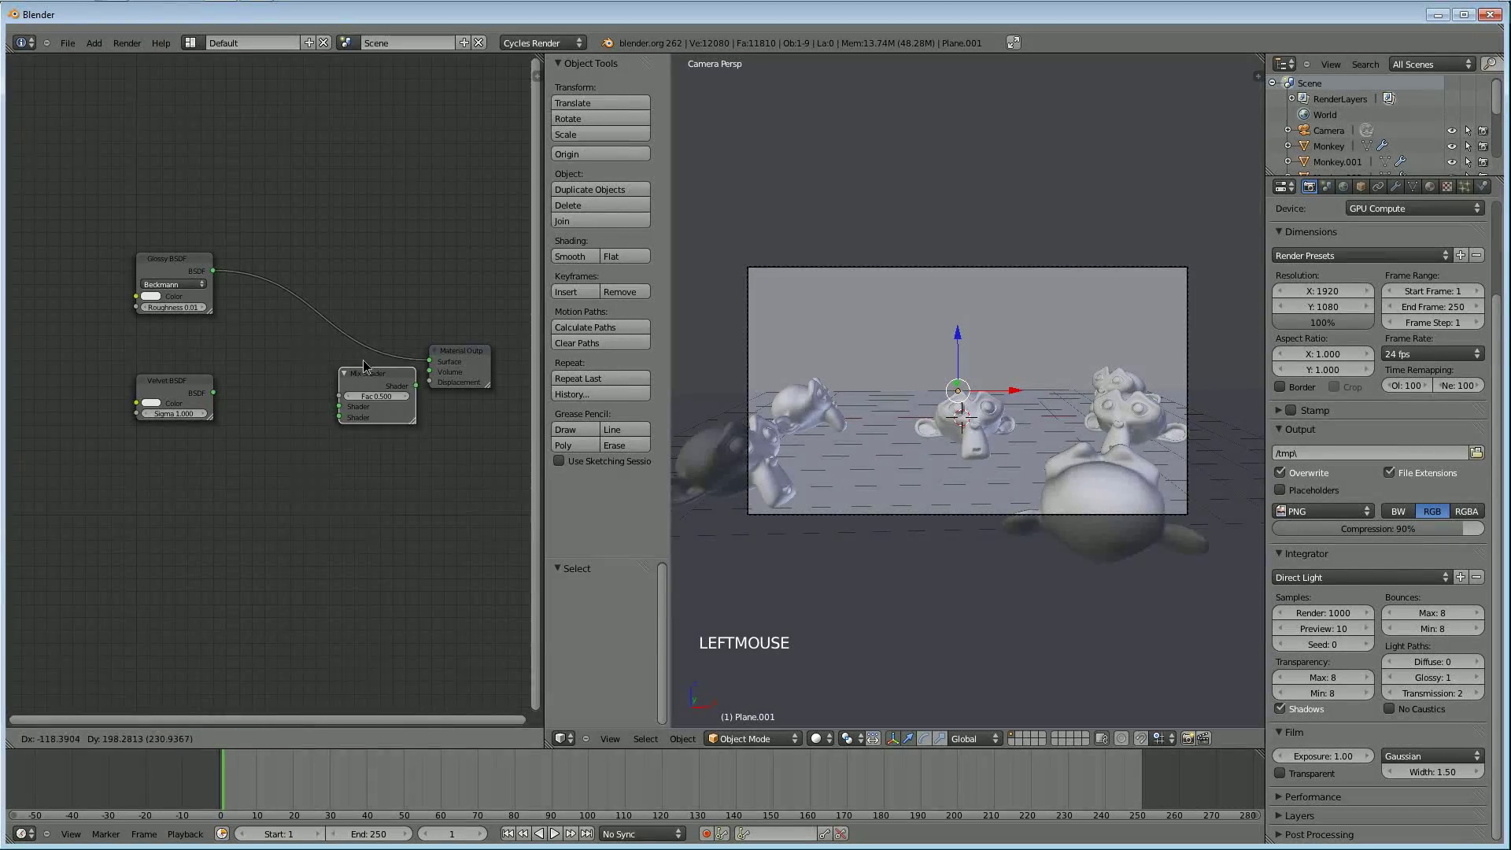
pyautogui.moveTo(214, 391); pyautogui.dragTo(300, 312)
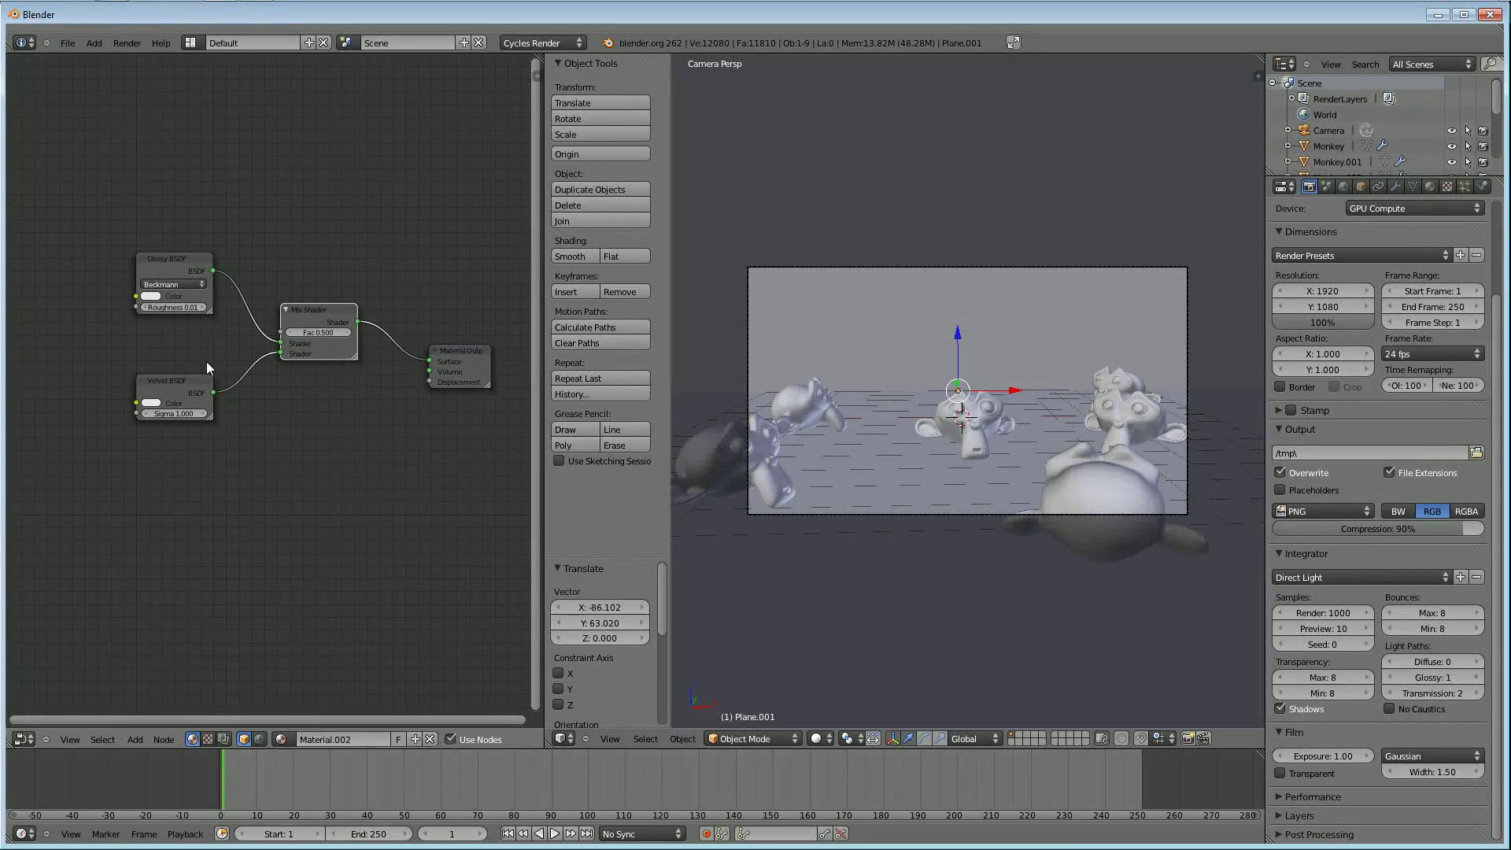
# Preview the mixed plane material with Rendered shading, and merge the Node Editor area back into the 3D view
pyautogui.click(833, 741)
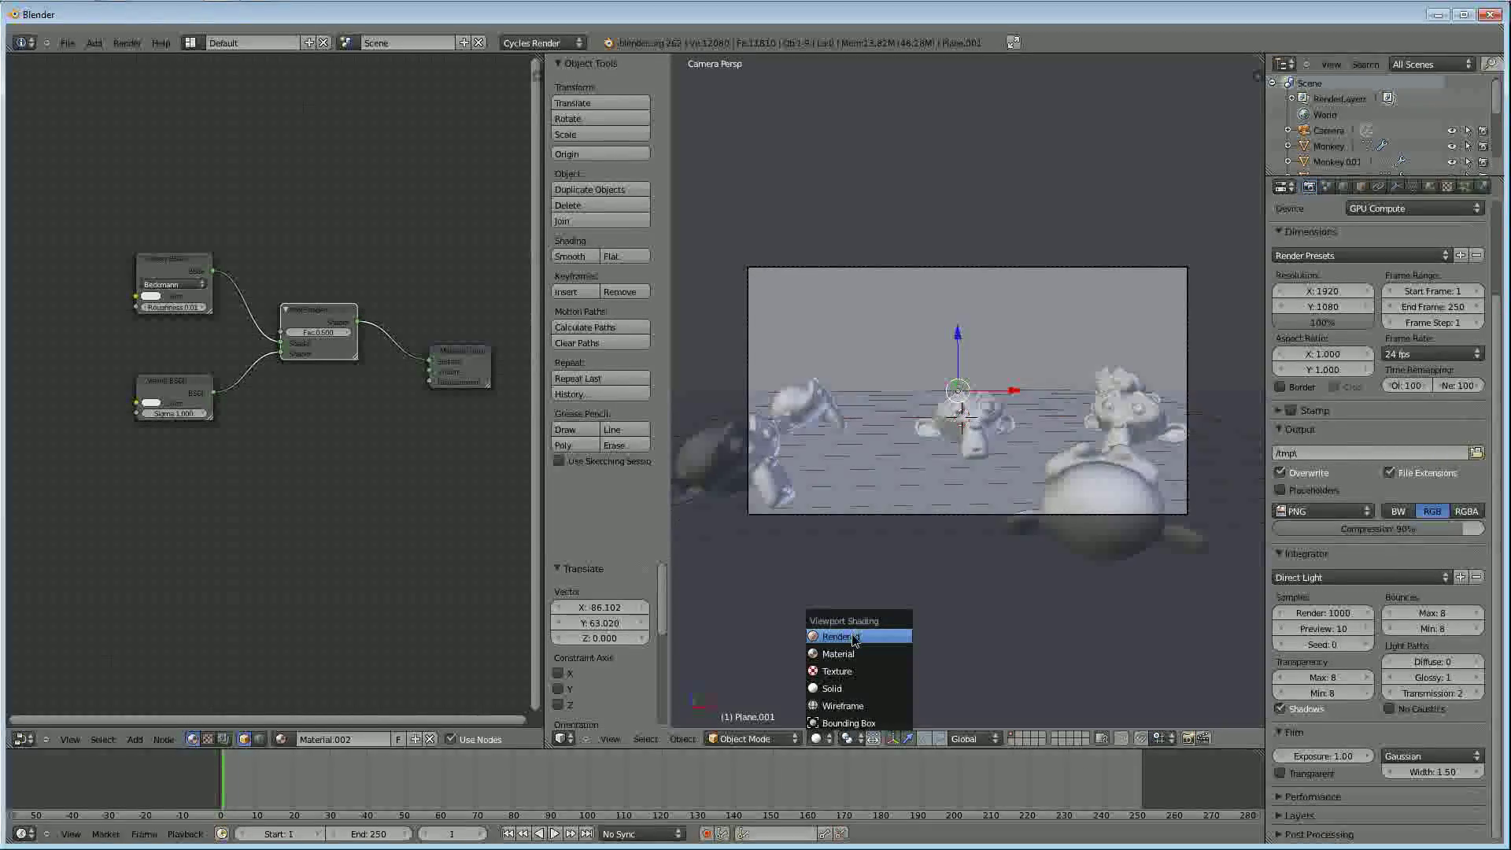
pyautogui.click(839, 637)
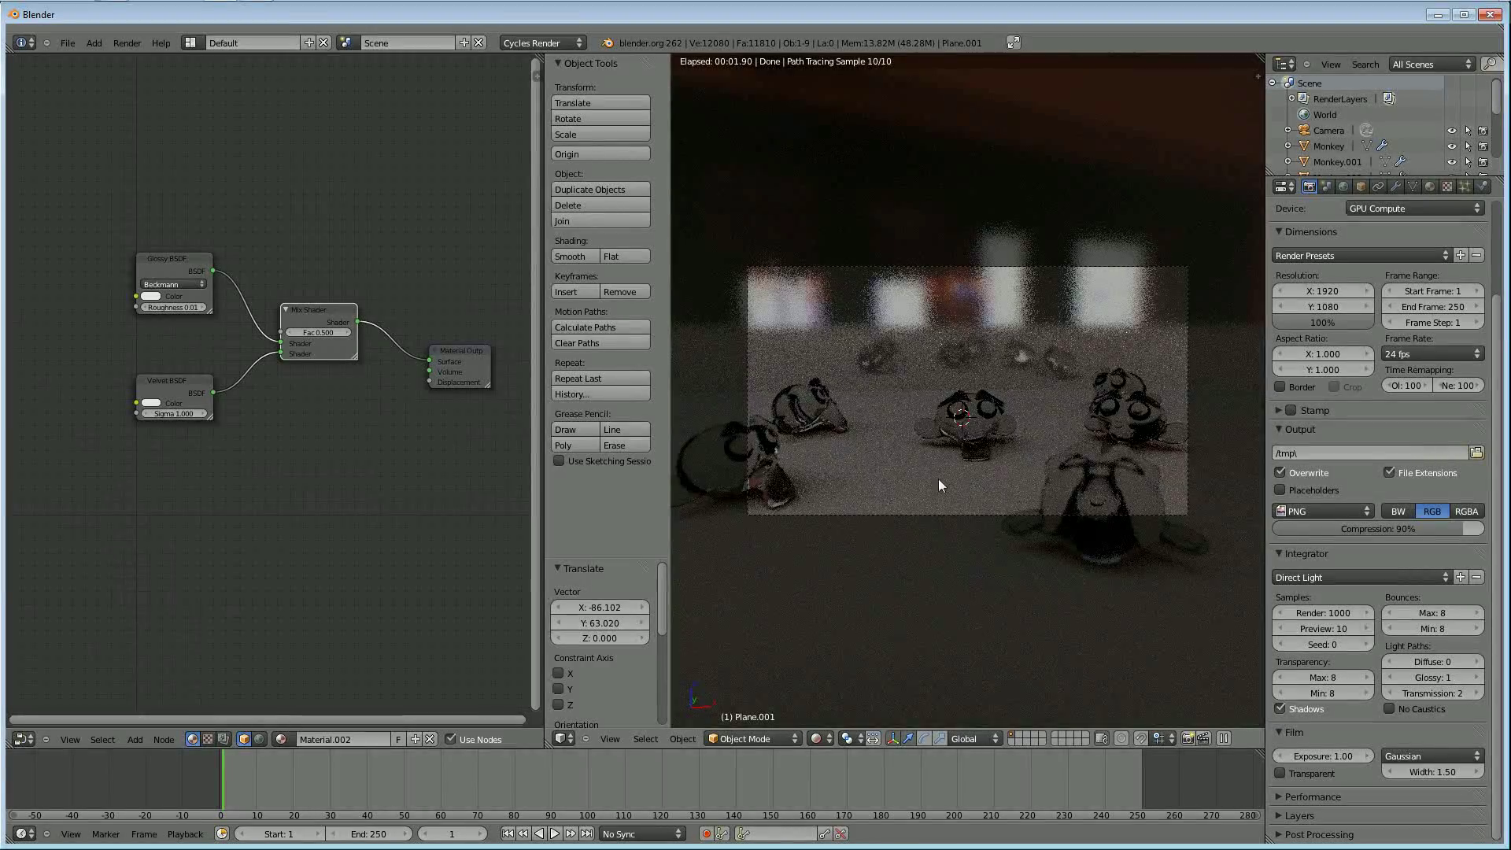
pyautogui.moveTo(554, 740); pyautogui.dragTo(338, 558)
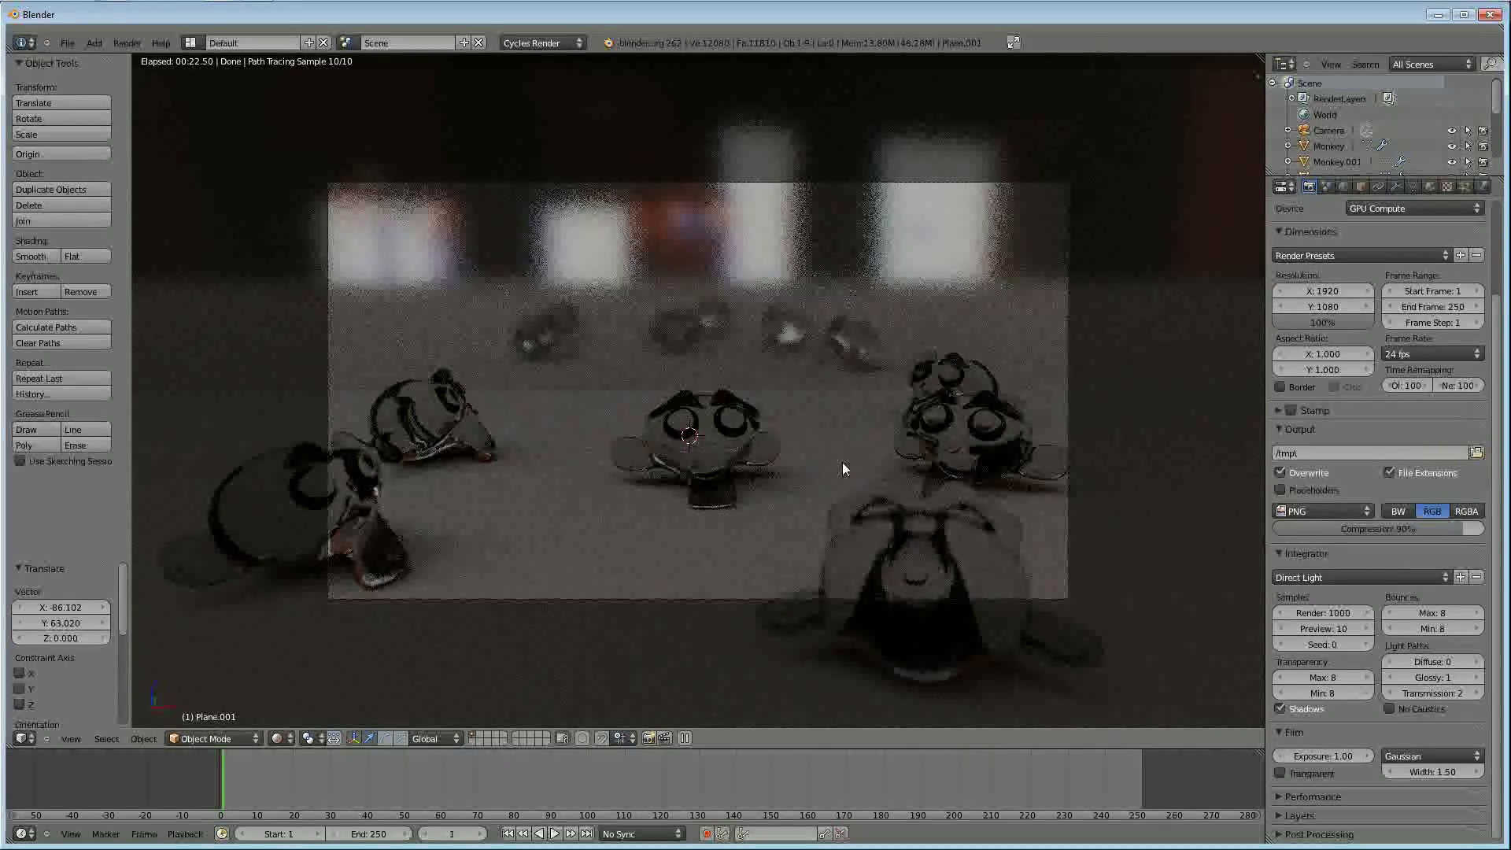
# Return the viewport to Solid shading and start rendering the image
pyautogui.press('z')
pyautogui.press('z')
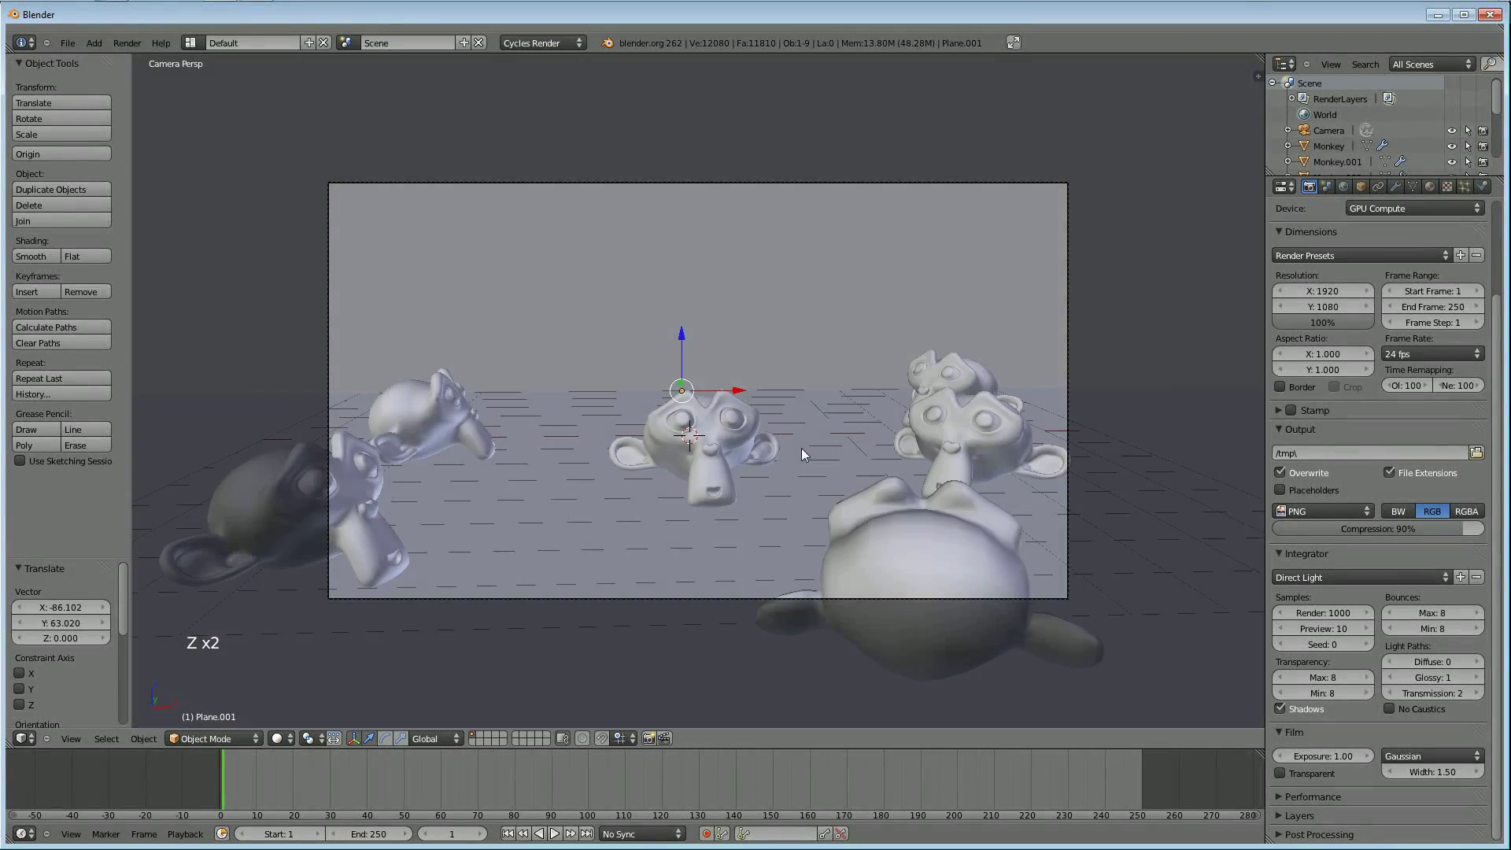
pyautogui.press('F12')
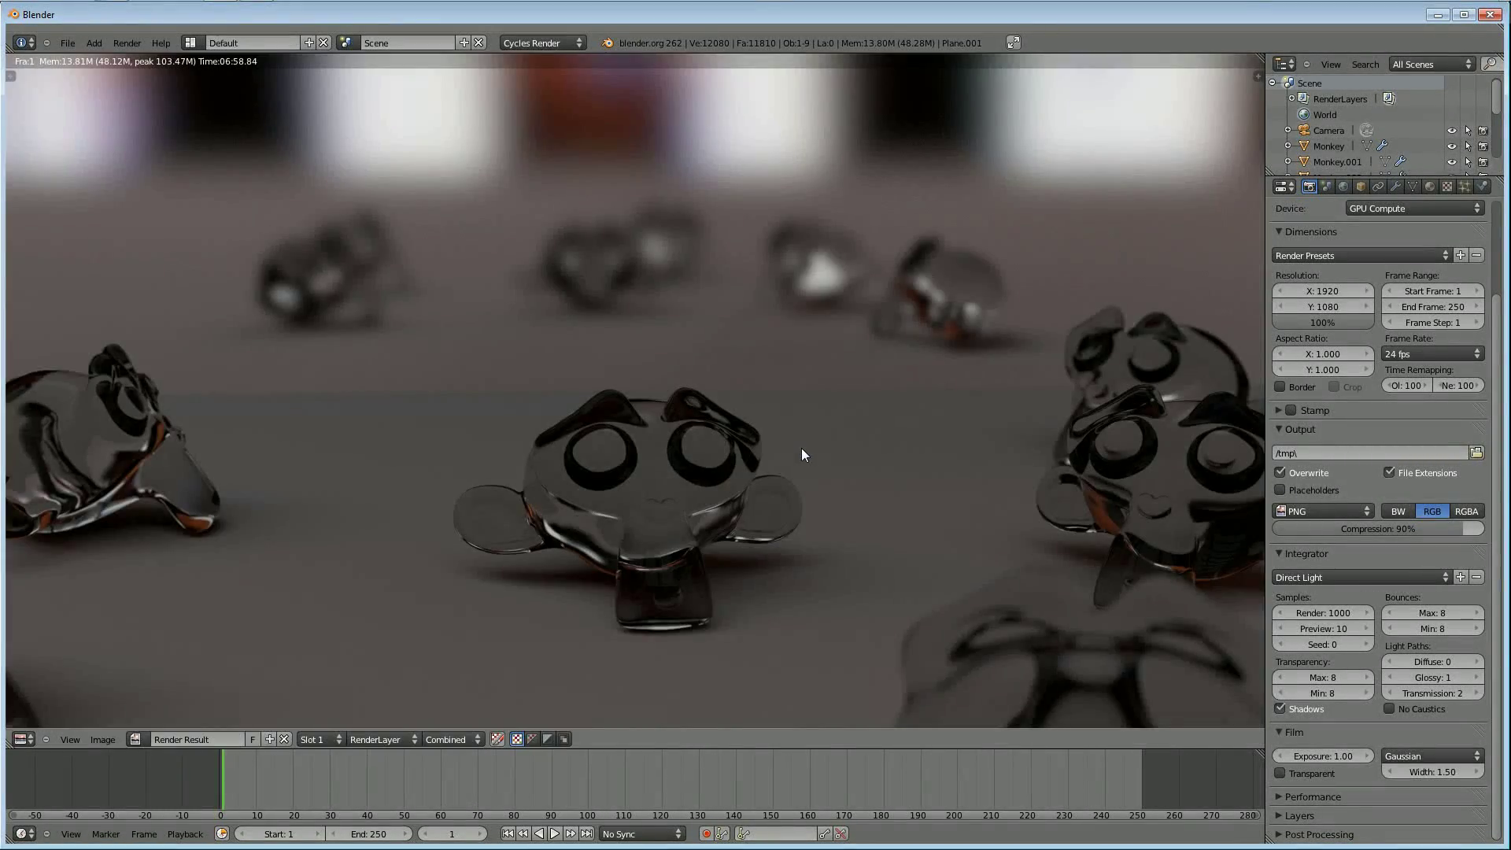